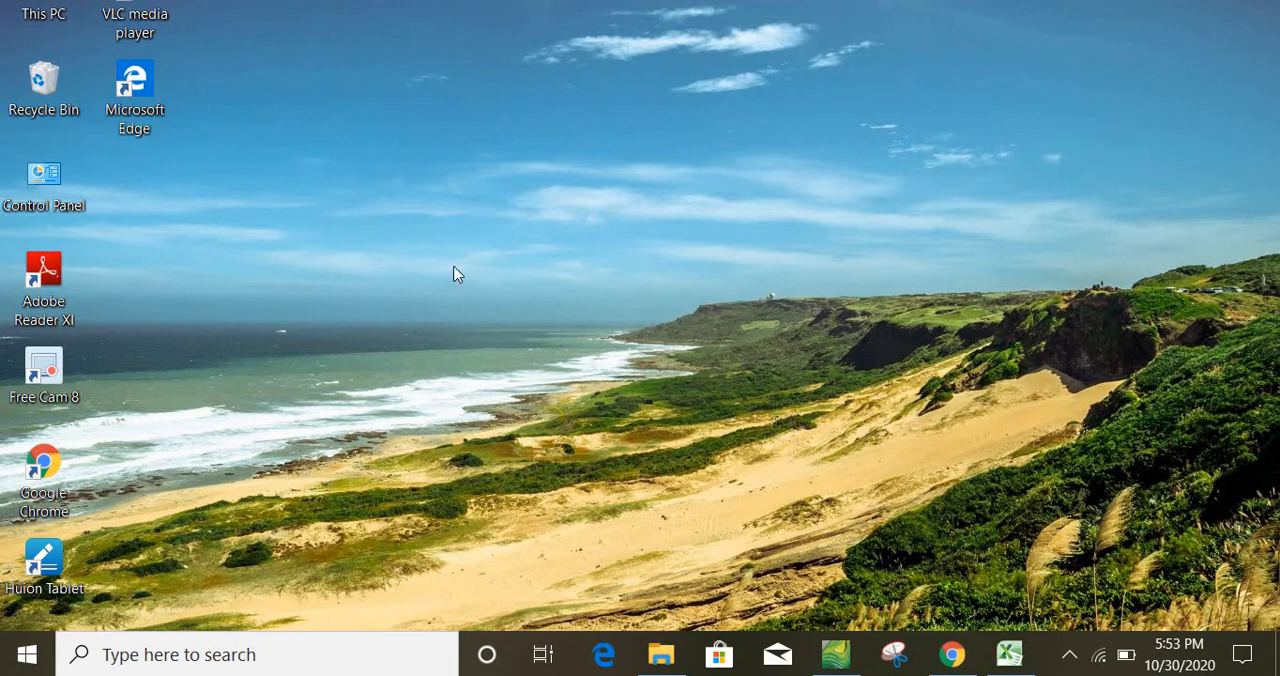
Bring up the Gravity crossections training workbook in Excel and examine the first values in columns A and B
click(1008, 655)
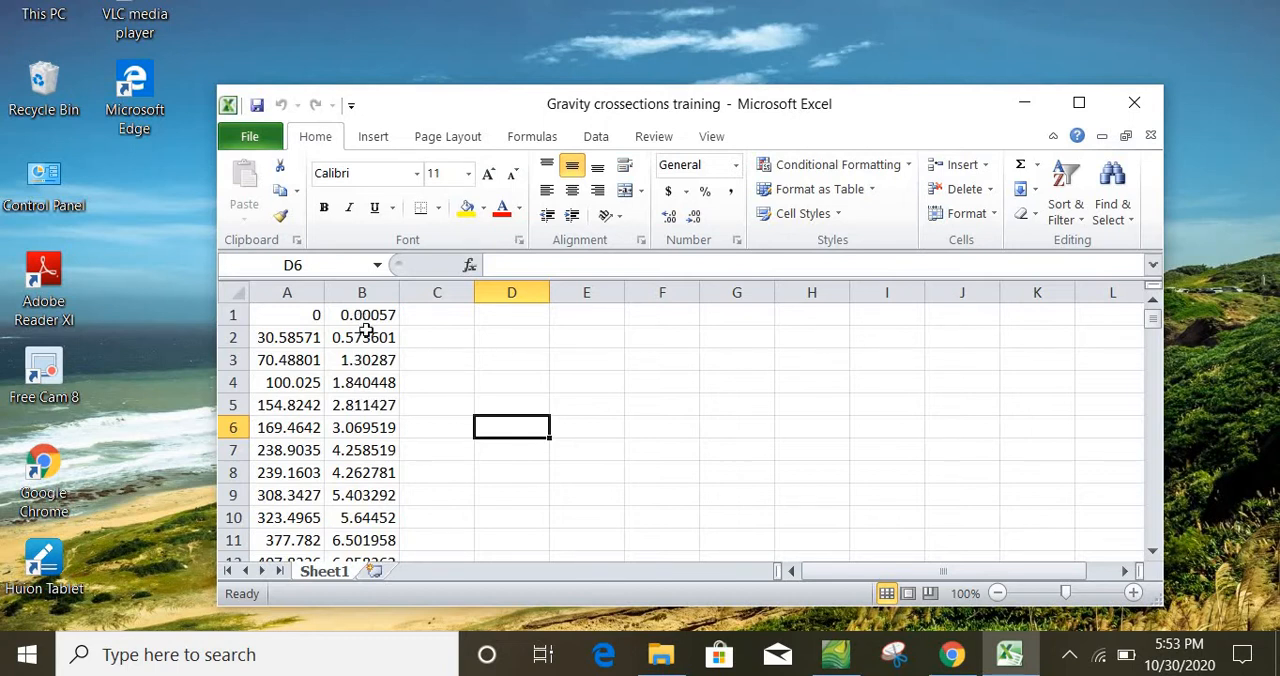
click(303, 313)
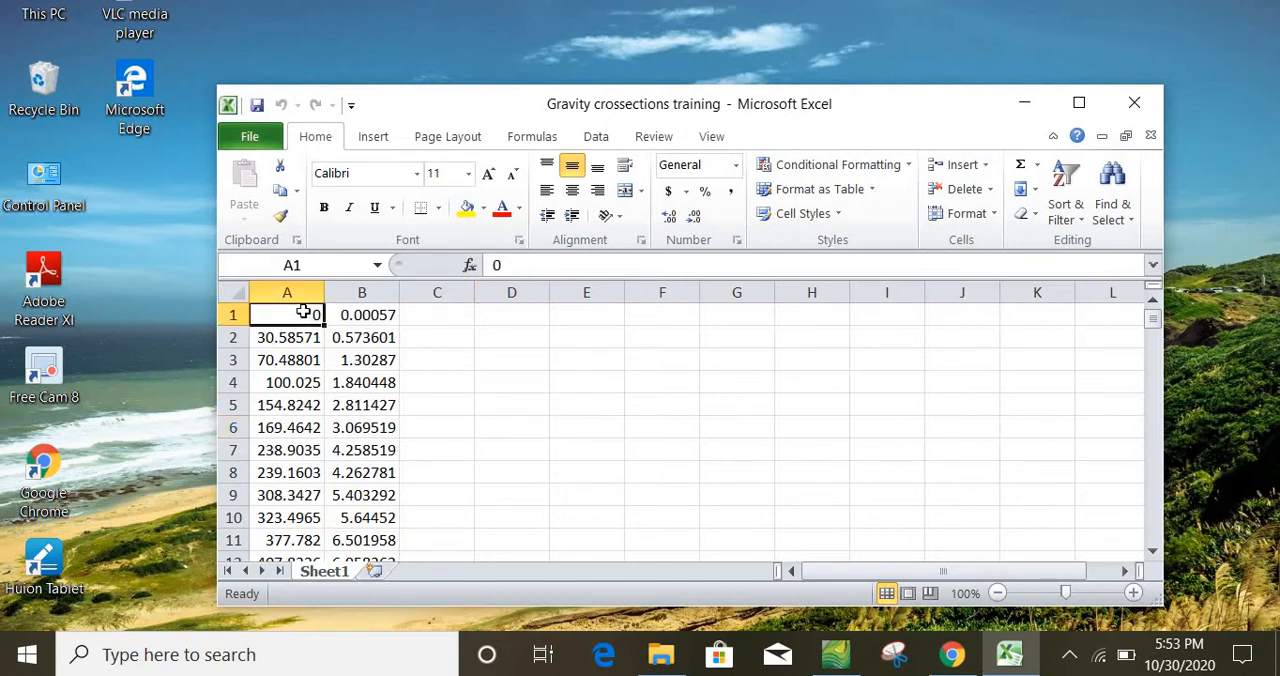
click(362, 319)
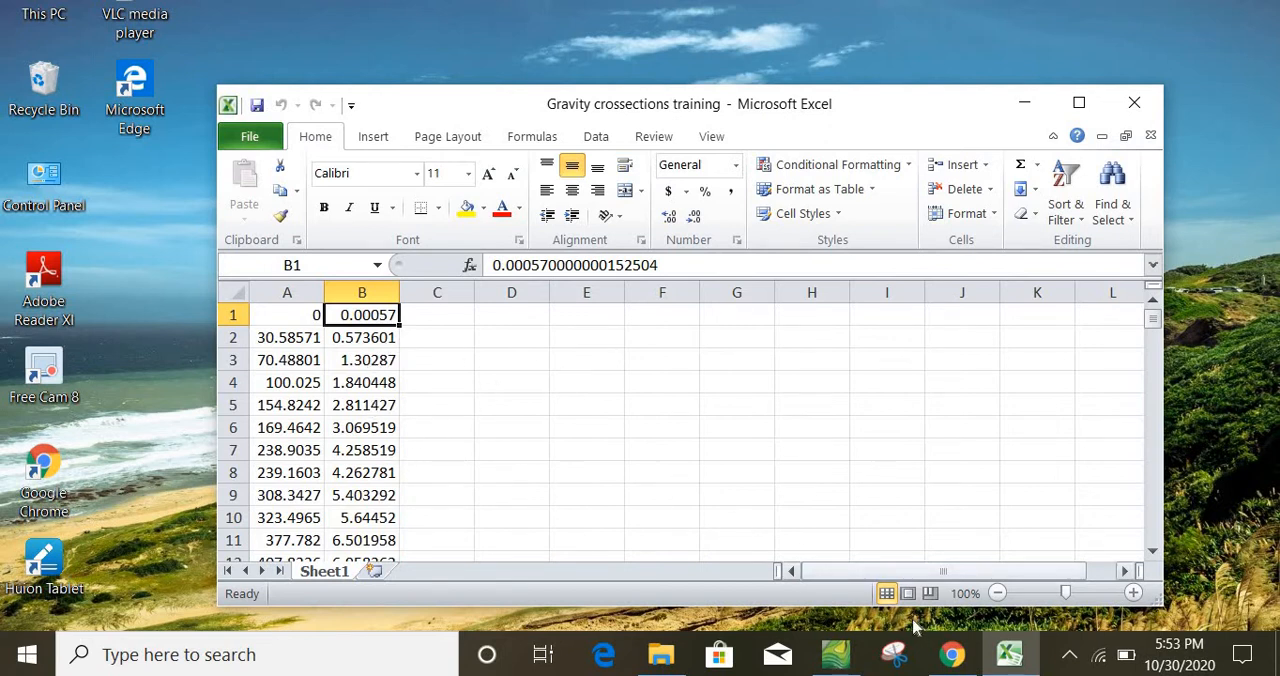
Switch to Surfer and open the Gravity crossections training Excel file as a worksheet
click(837, 666)
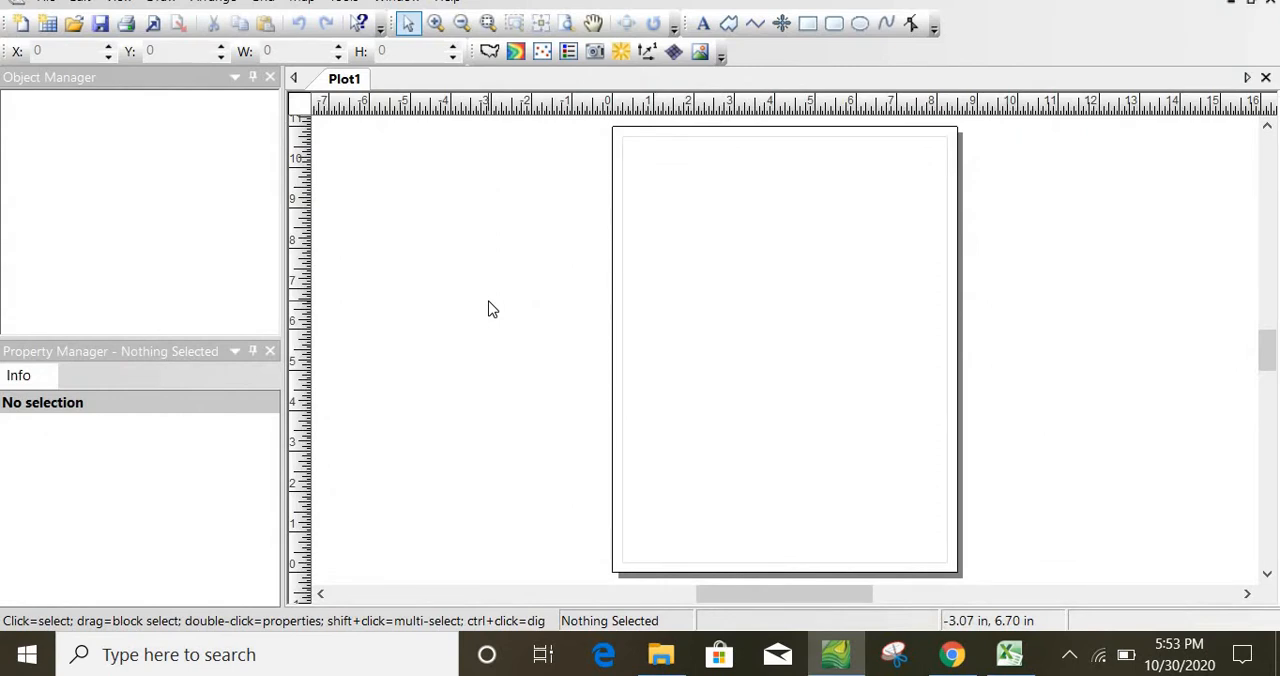
click(73, 25)
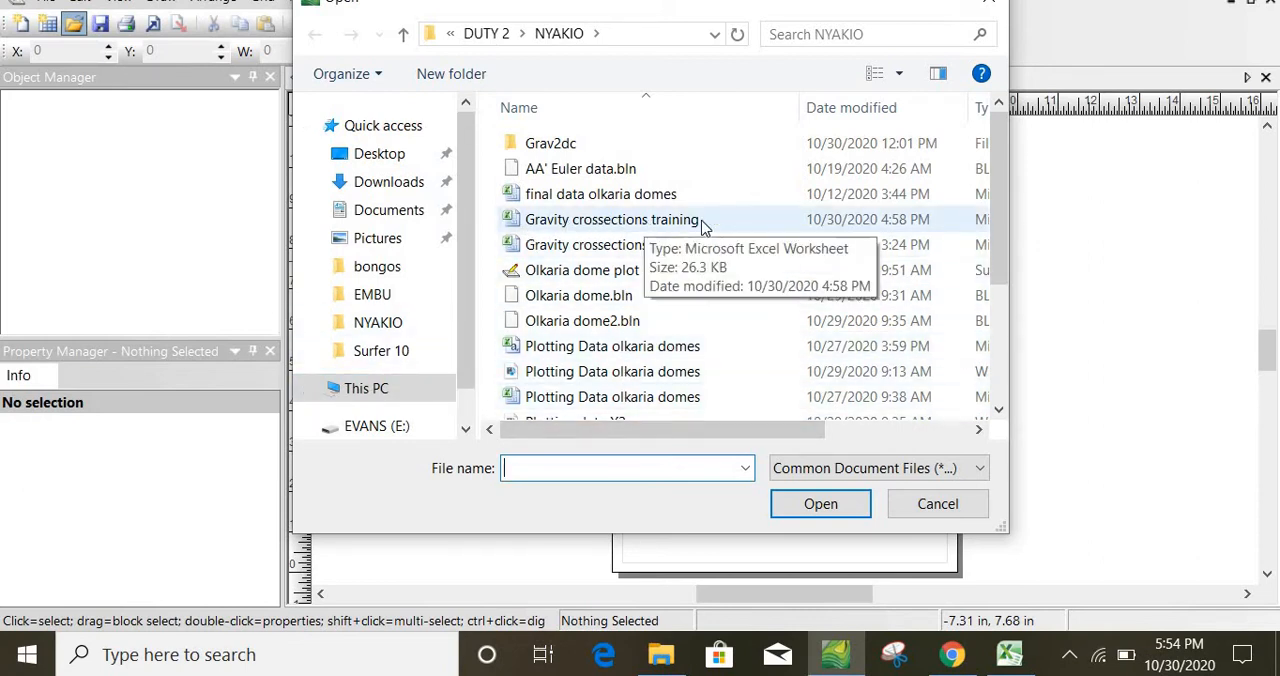
click(657, 222)
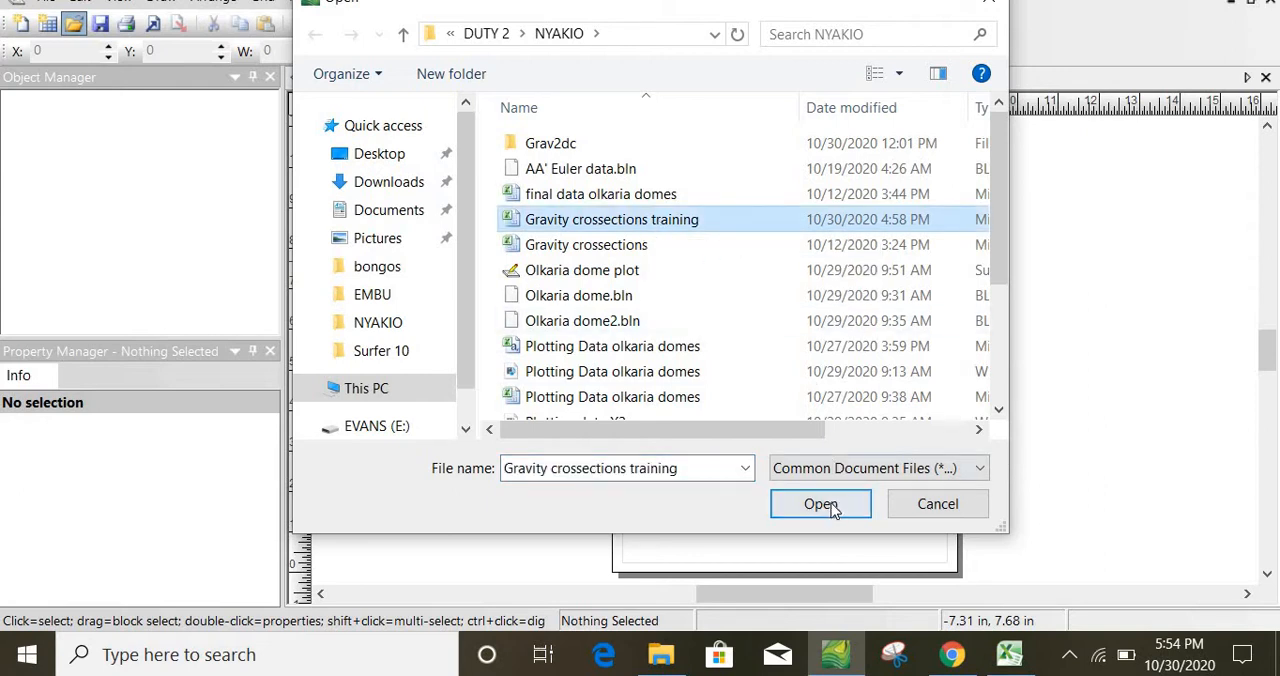
click(829, 507)
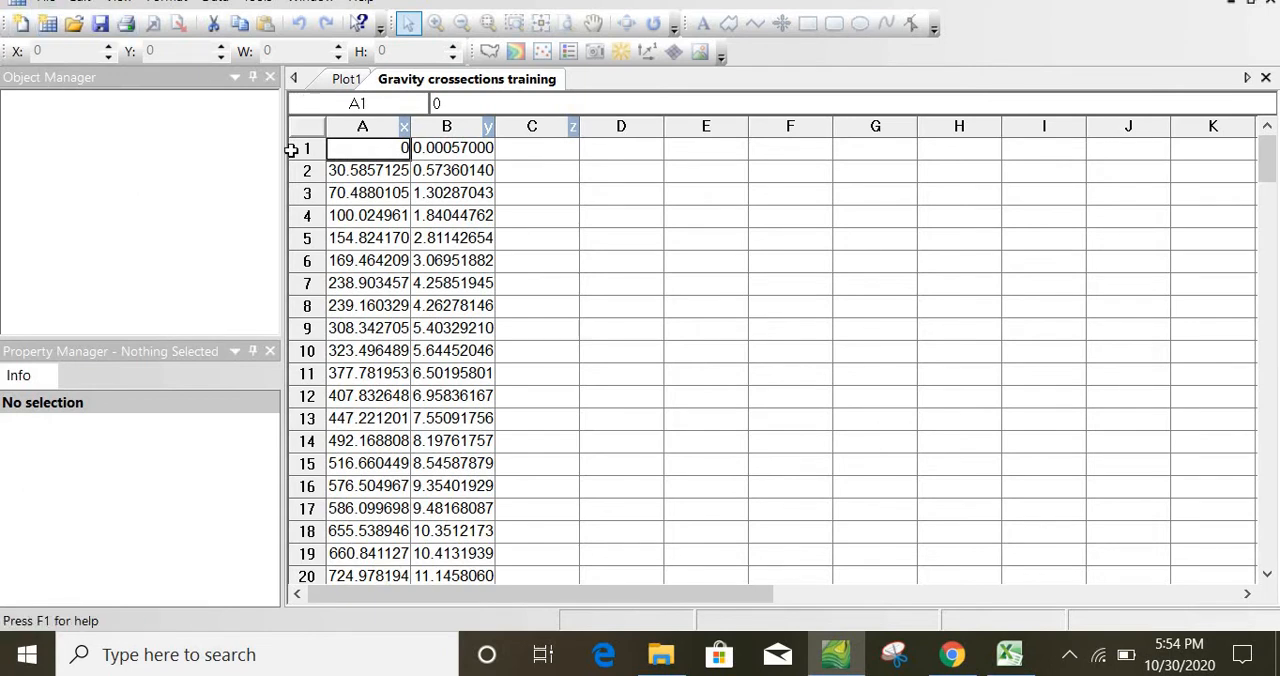
Try to save the worksheet in its current Excel format
click(100, 33)
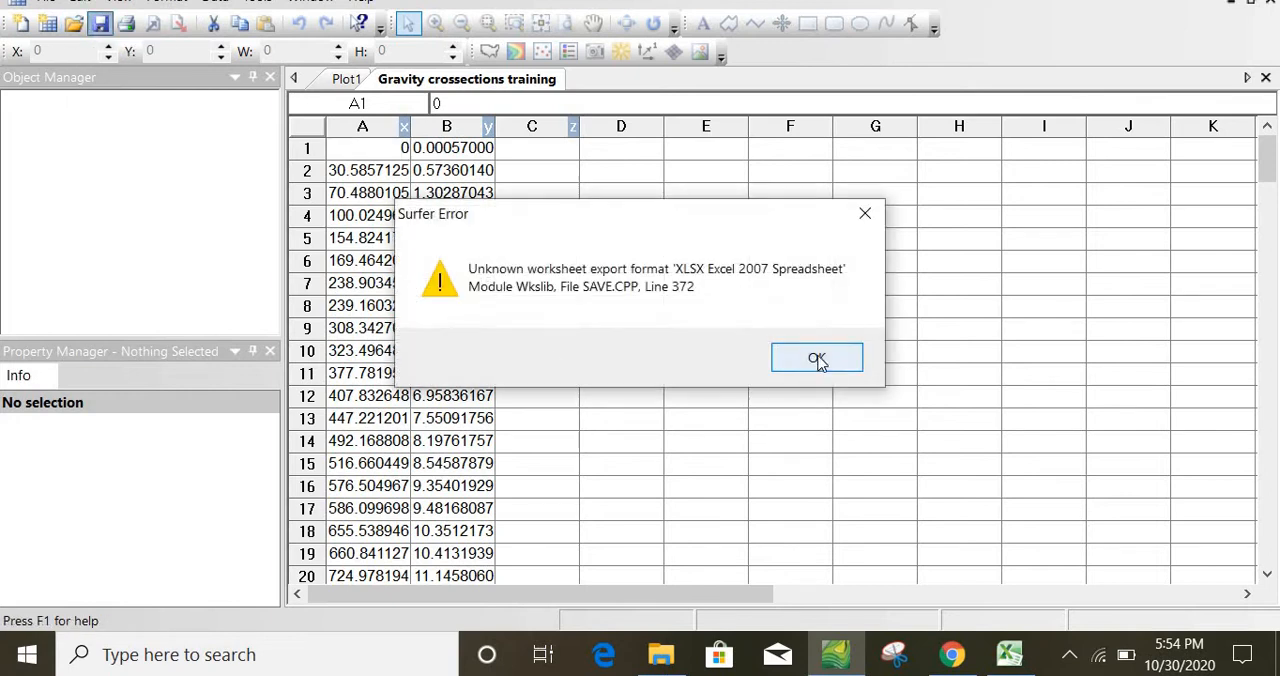
click(817, 361)
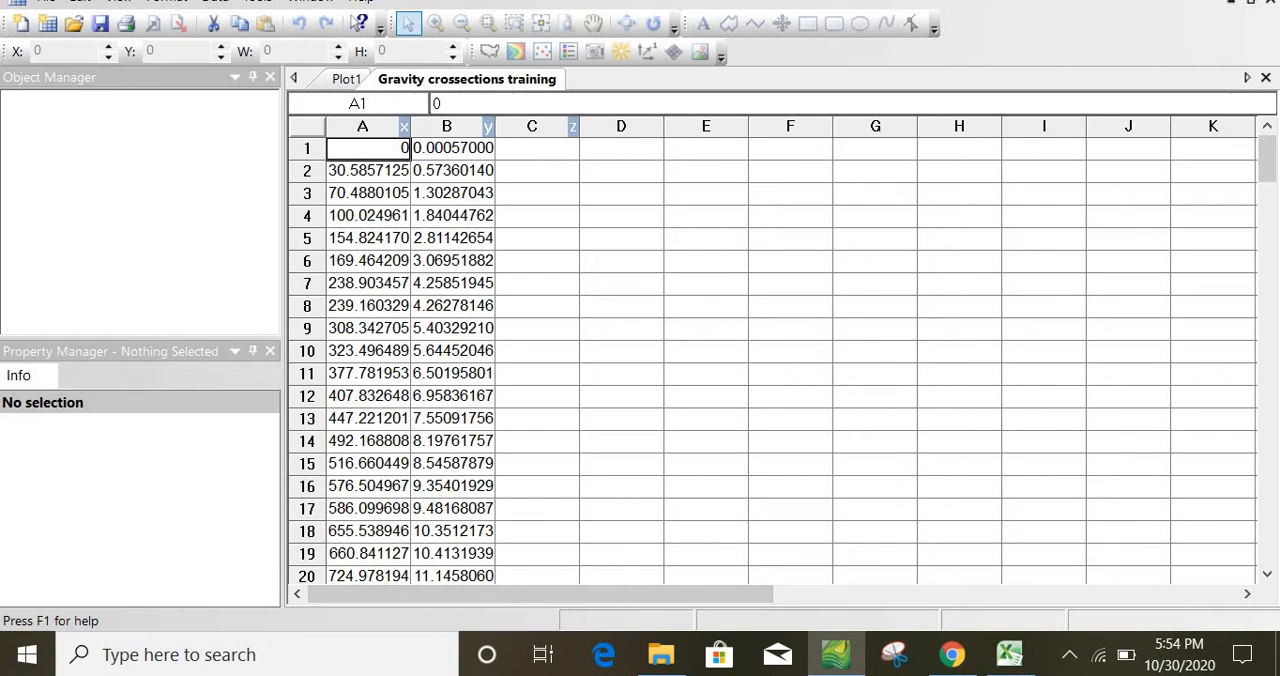
Save the worksheet as the DAT Data file Gravity crossections training, with space delimiter and double-quote text qualifier, accepting the loss of formatting
click(1197, 0)
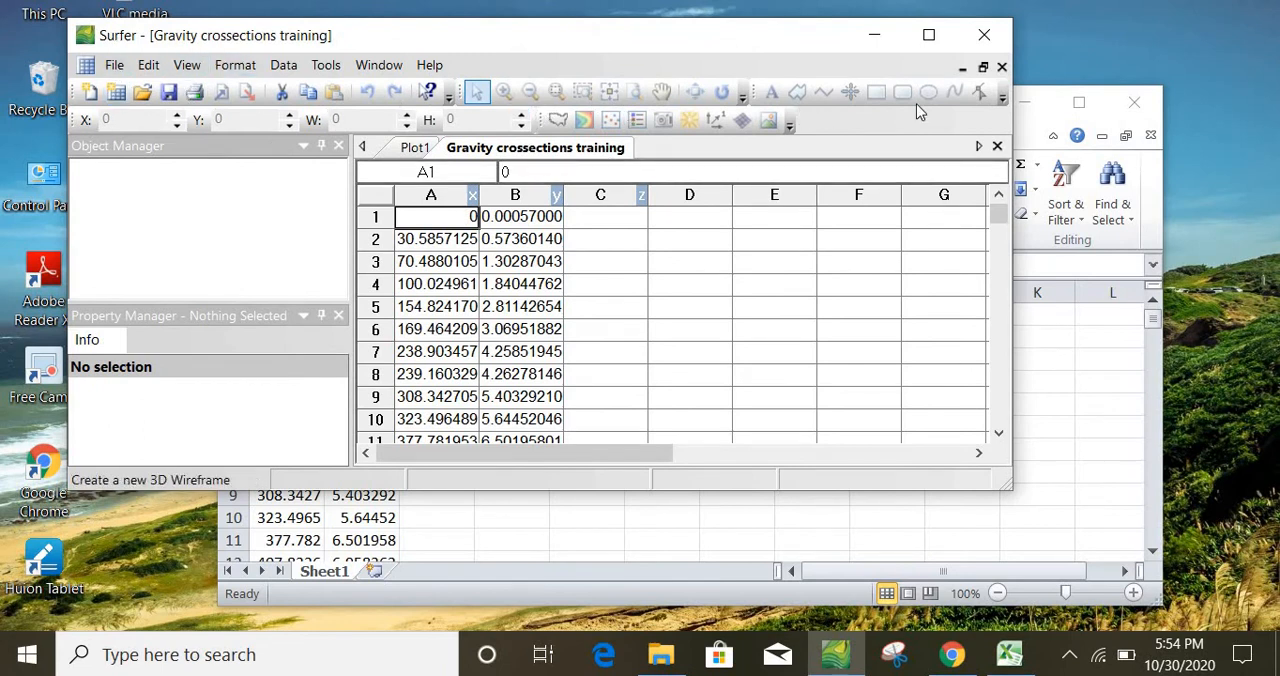
click(114, 65)
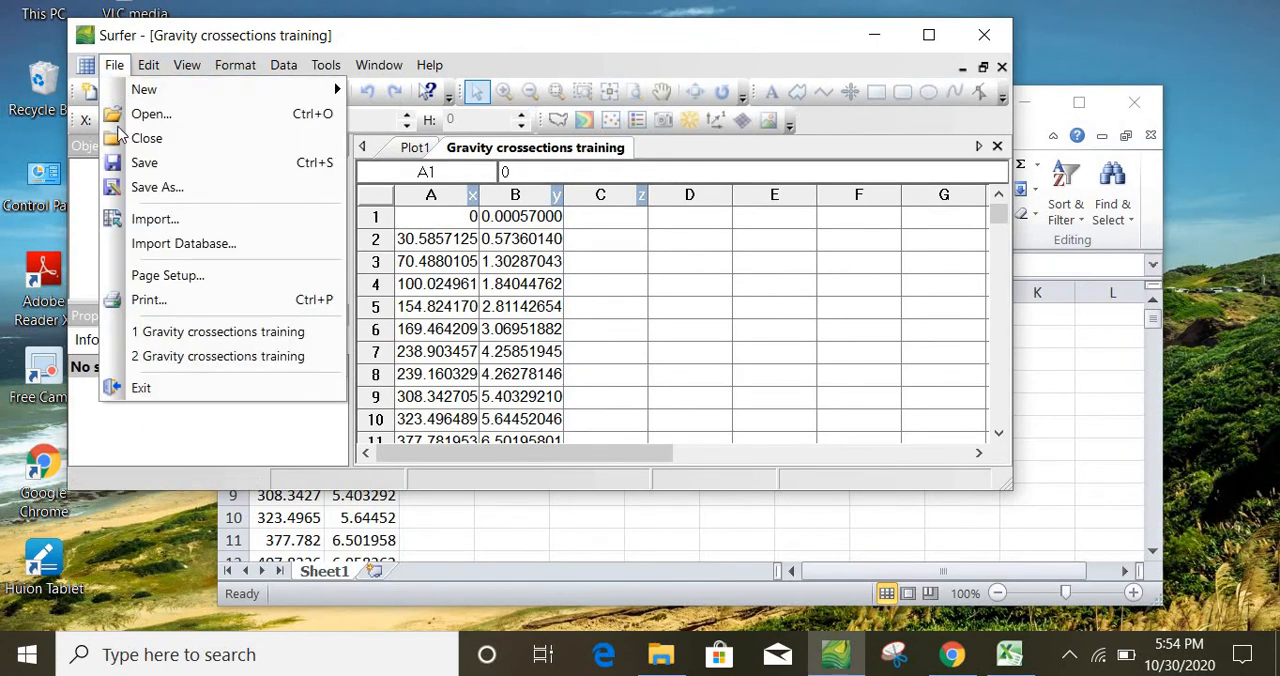
click(155, 188)
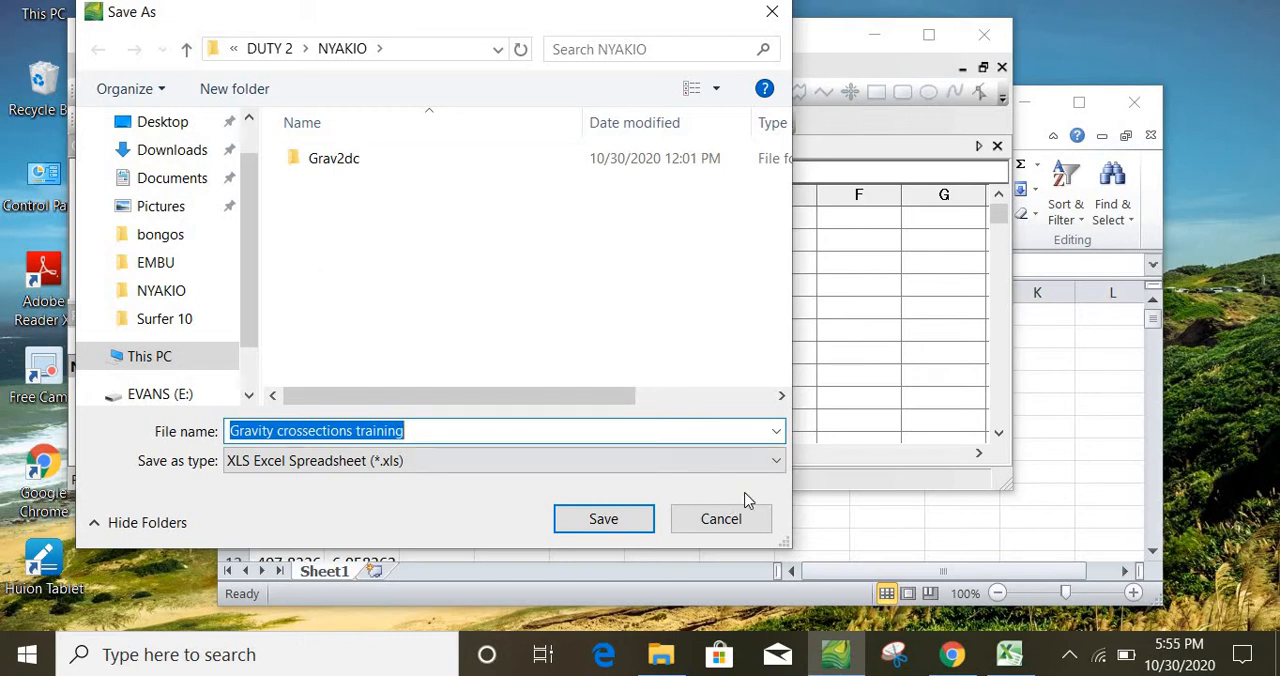
click(775, 461)
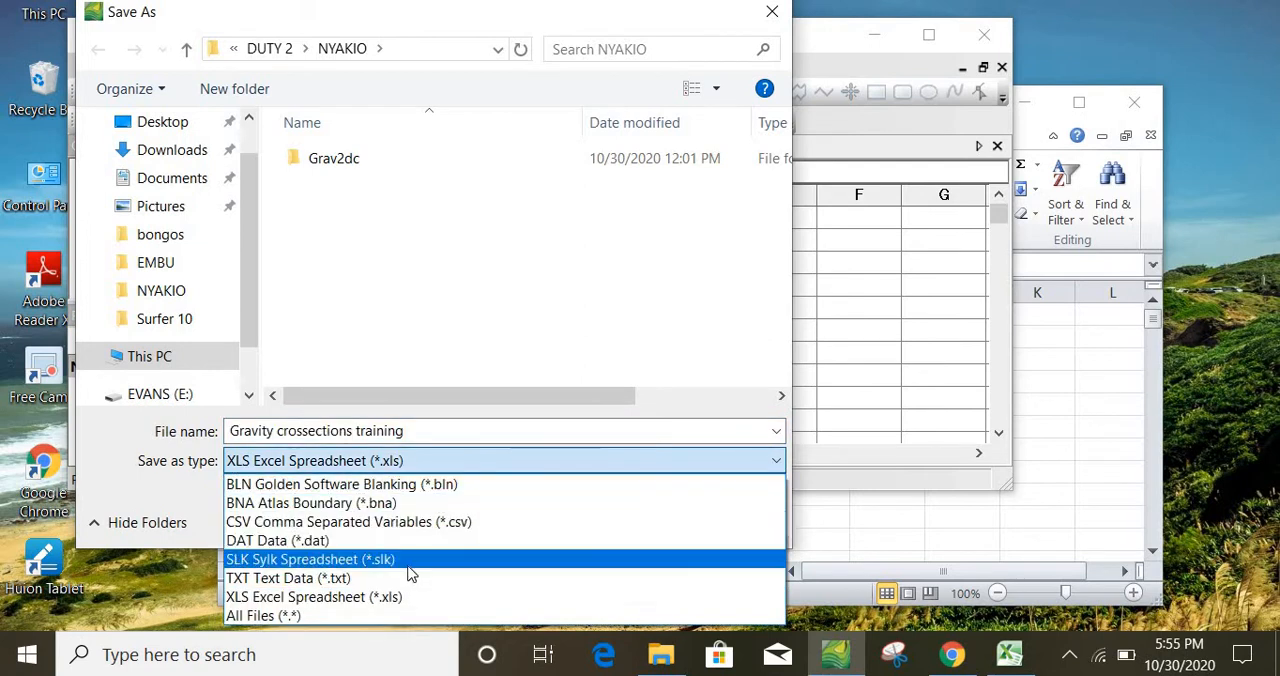
click(358, 541)
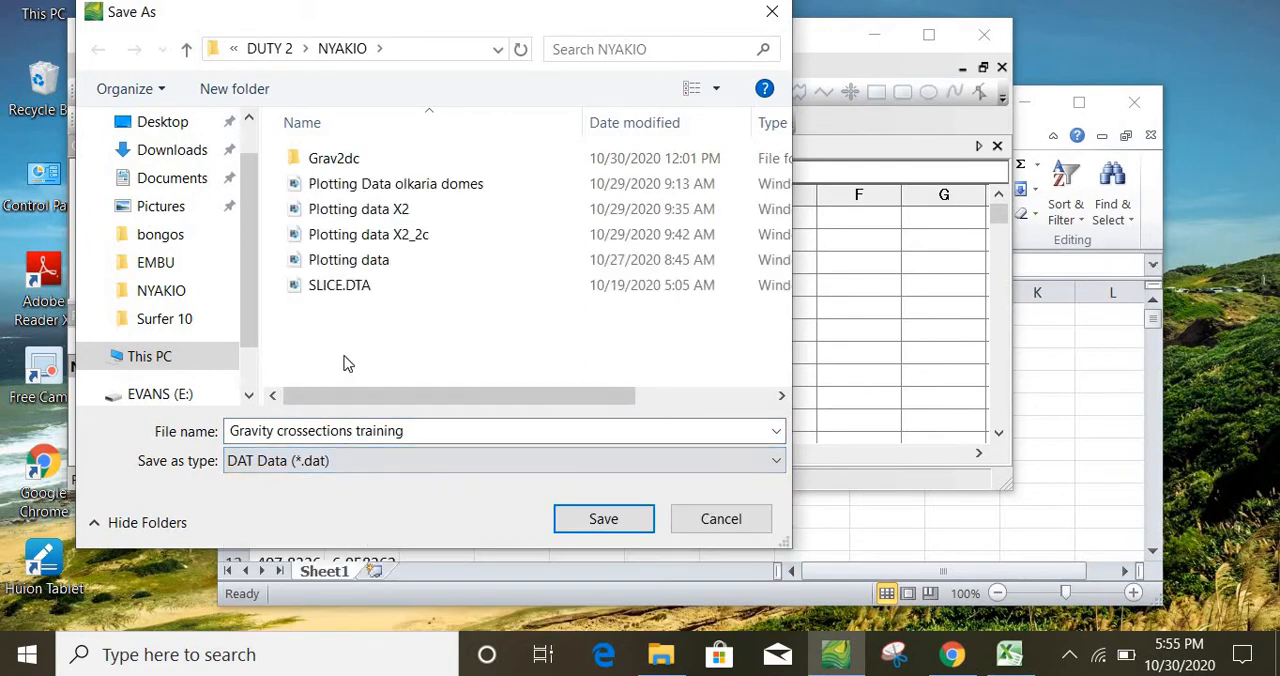
click(614, 521)
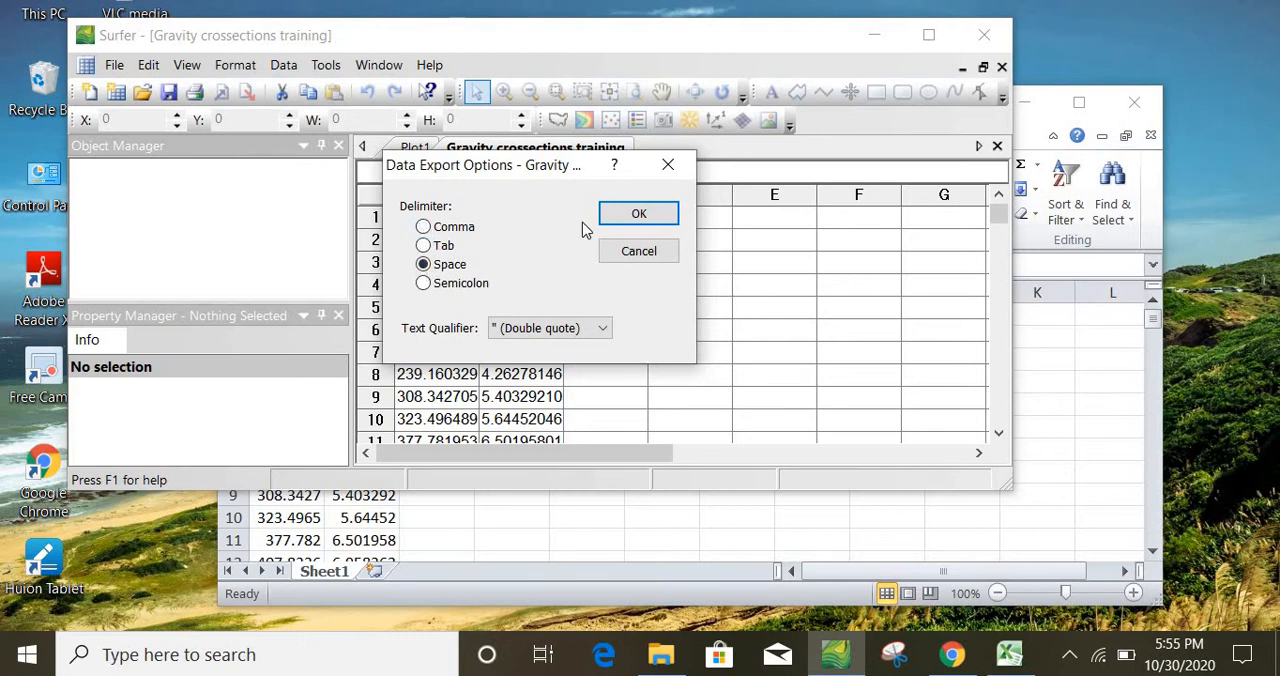
click(651, 215)
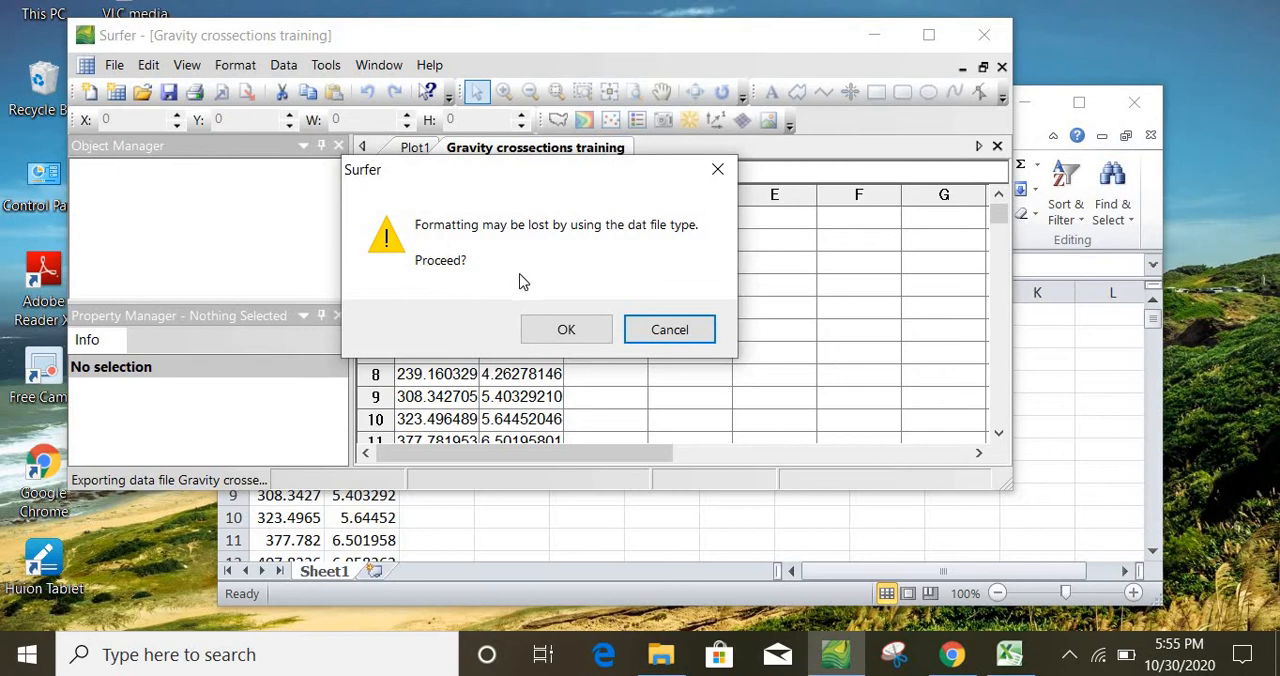
click(568, 328)
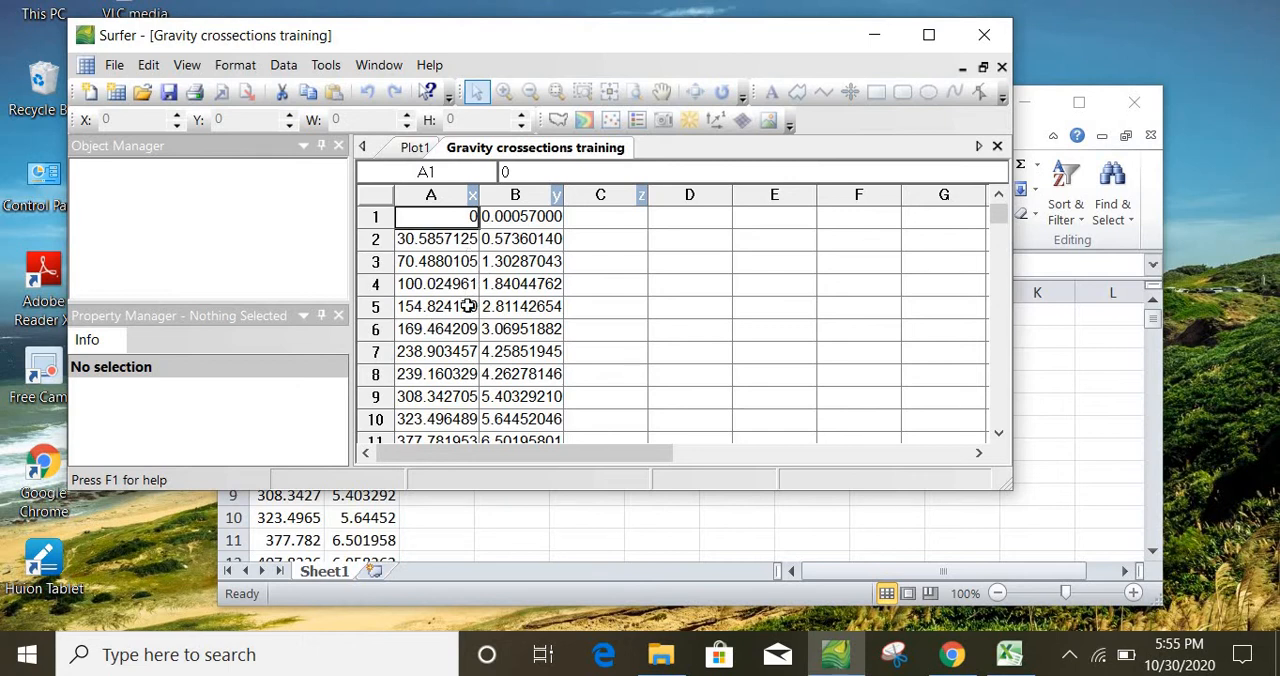
Close Surfer and the Excel workbook
click(984, 37)
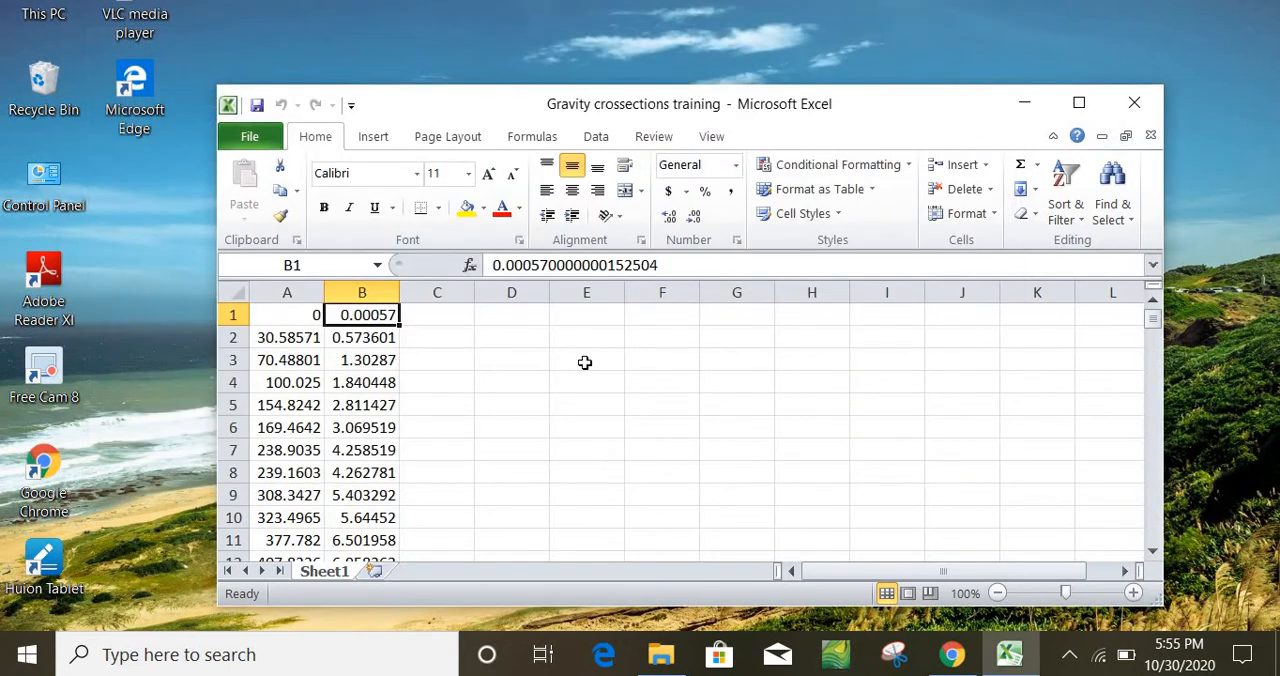
click(1139, 108)
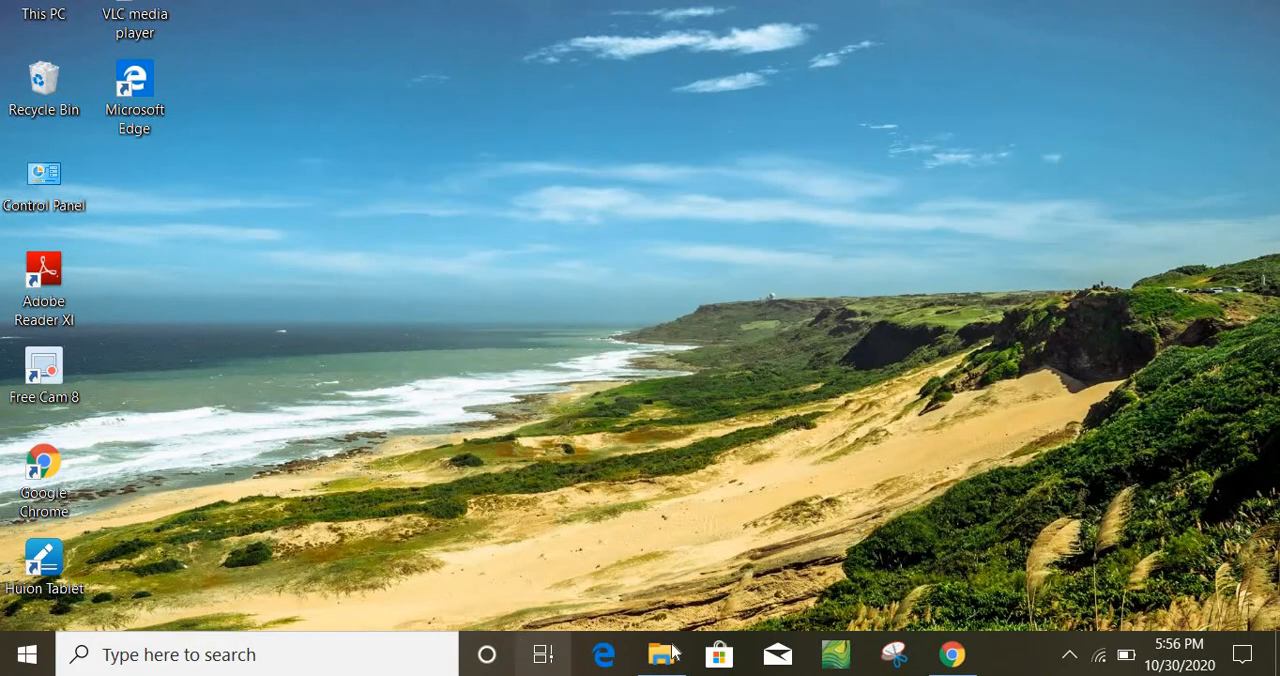
Launch the Grav2dc application from the Grav2dc folder inside the project folder and bring its window fully into view
click(684, 656)
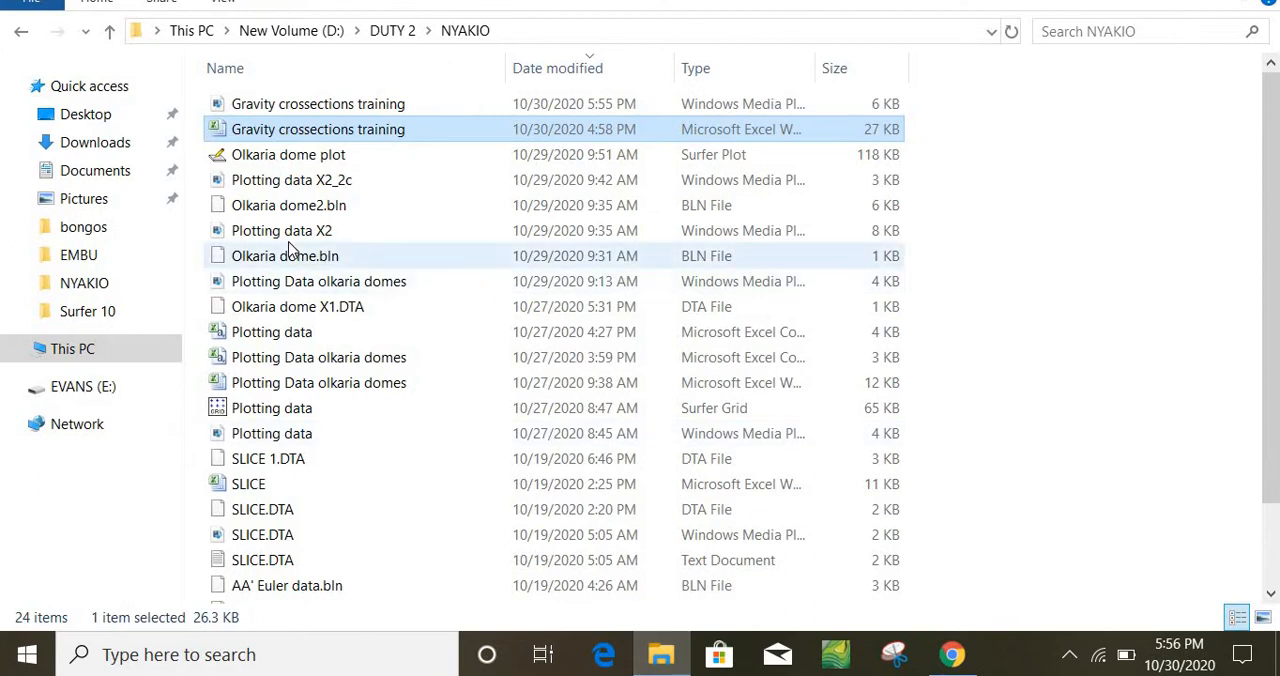
click(474, 31)
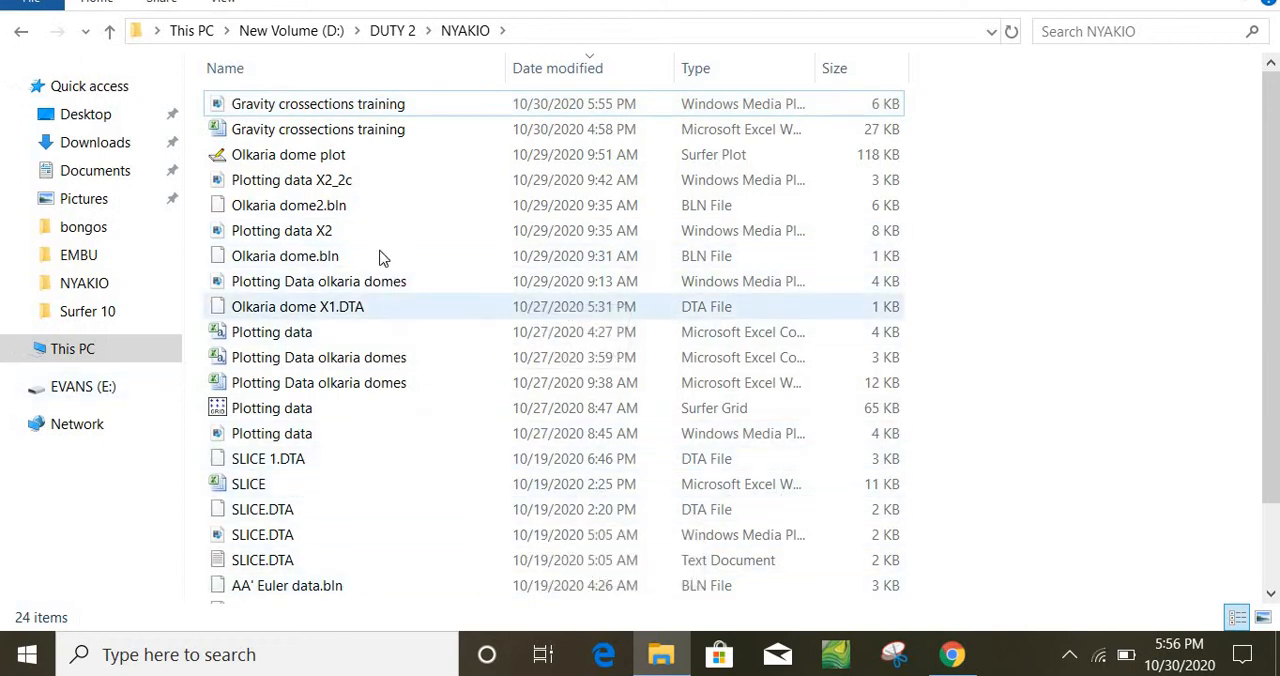
click(390, 32)
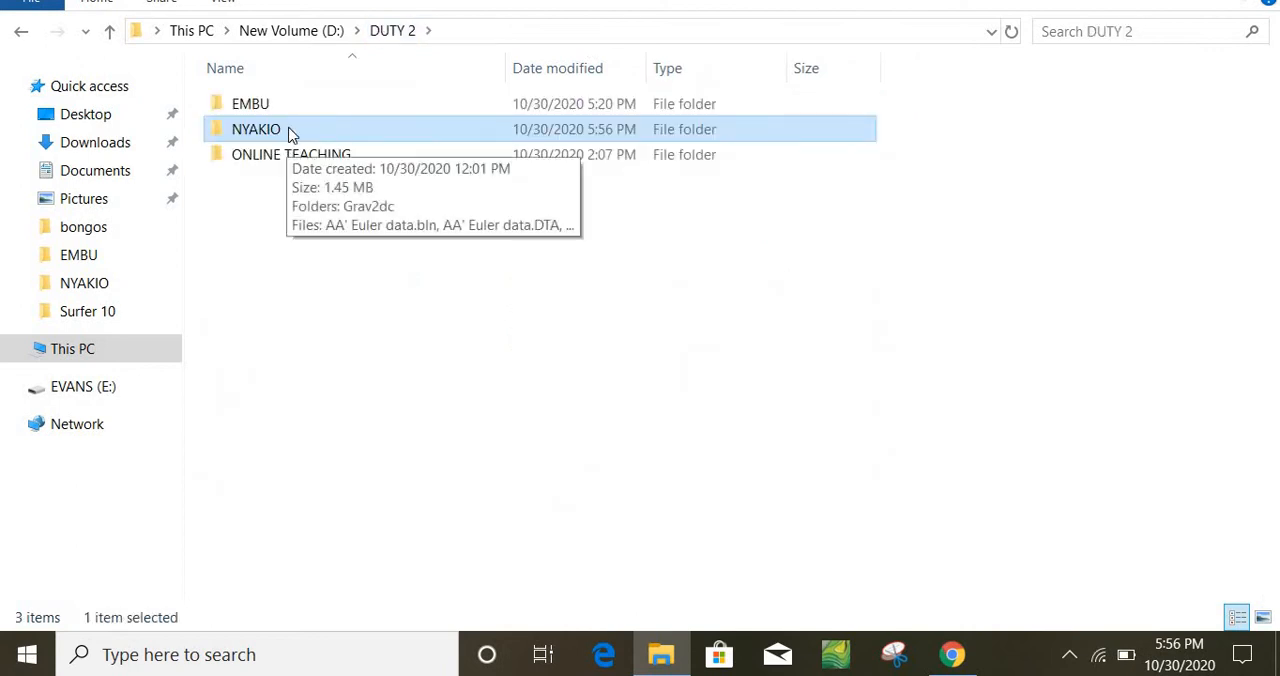
double_click(286, 134)
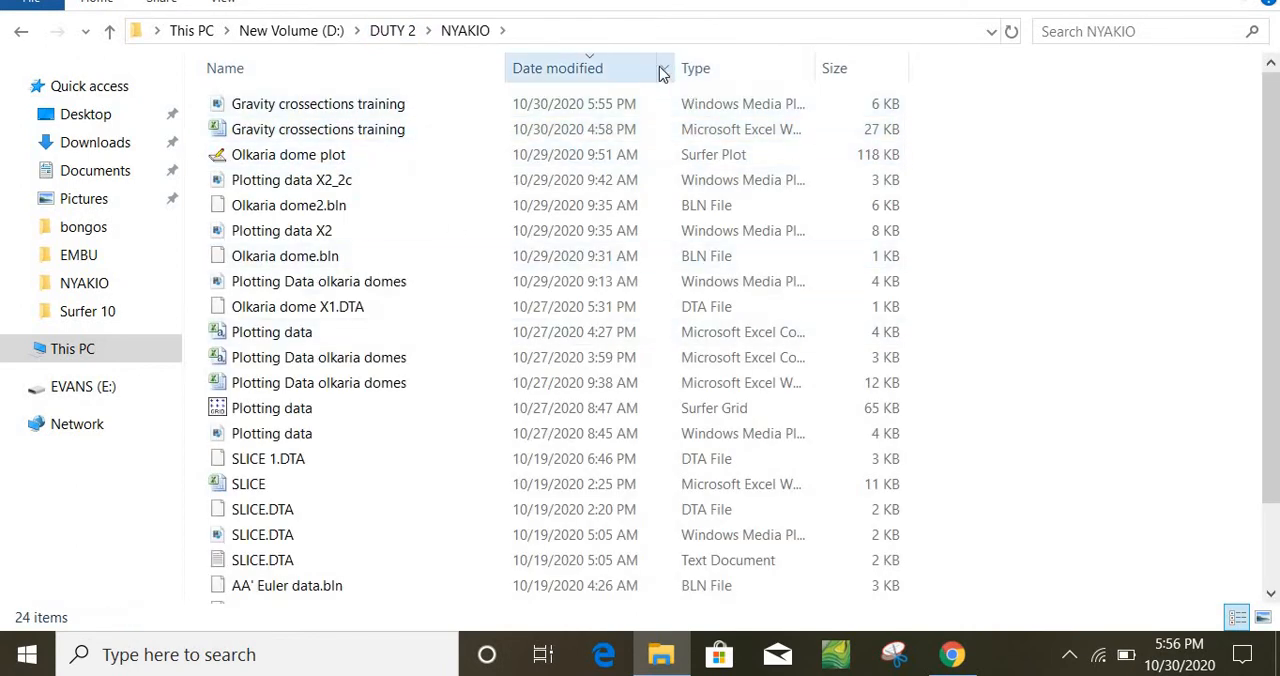
click(696, 68)
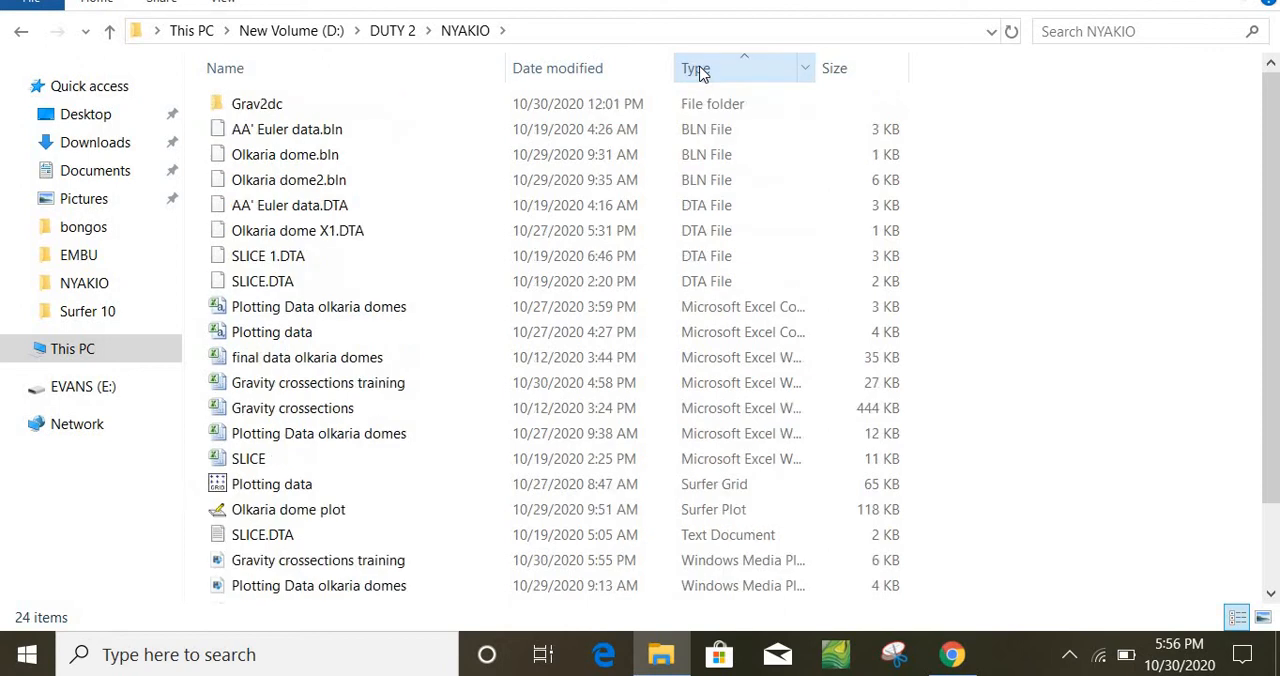
double_click(250, 104)
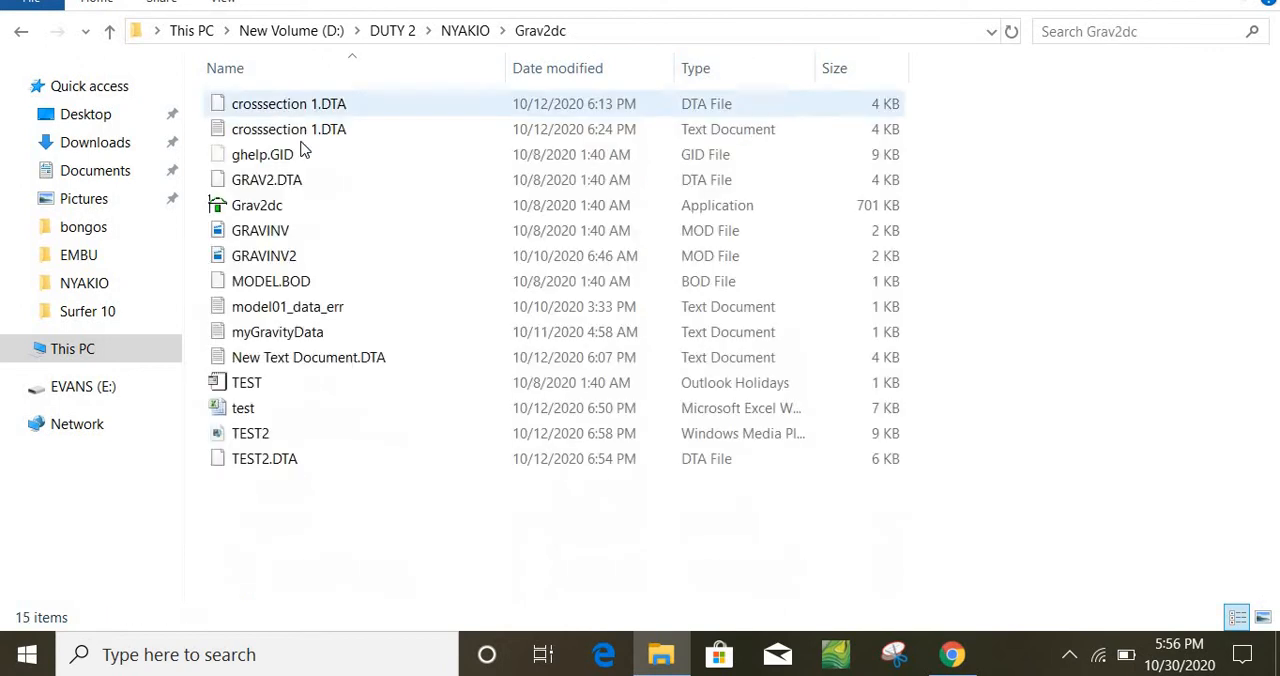
click(333, 205)
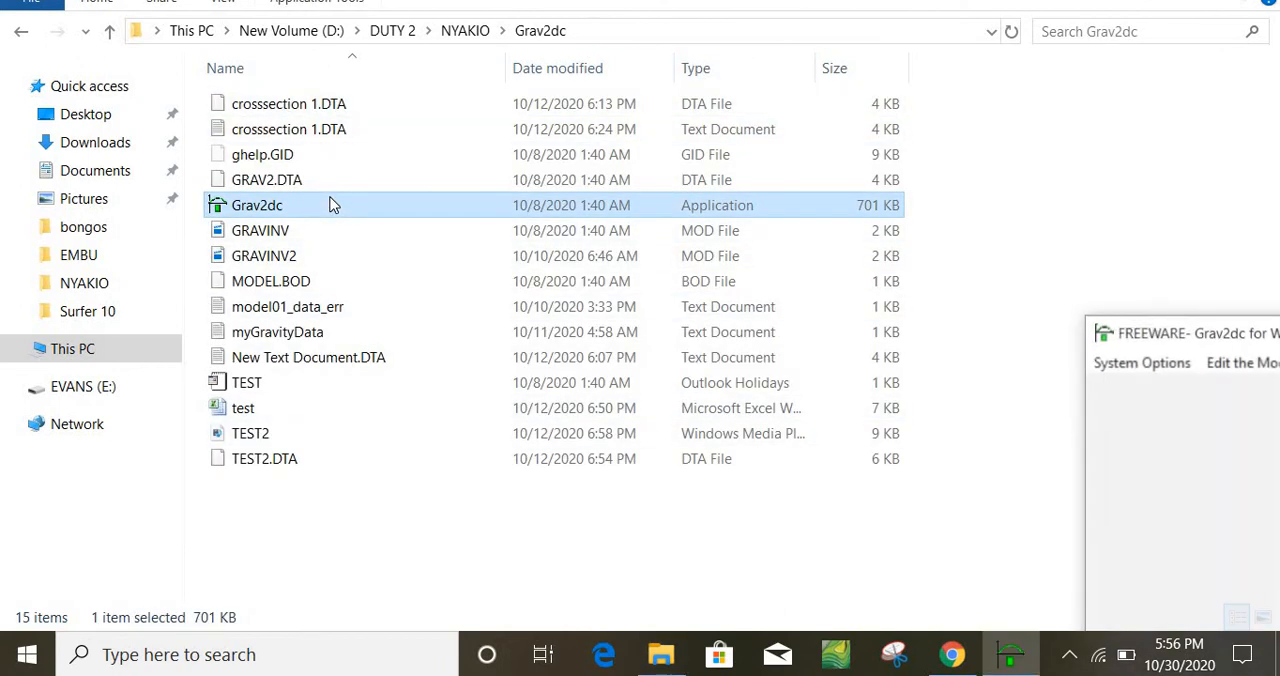
drag(1224, 342, 406, 142)
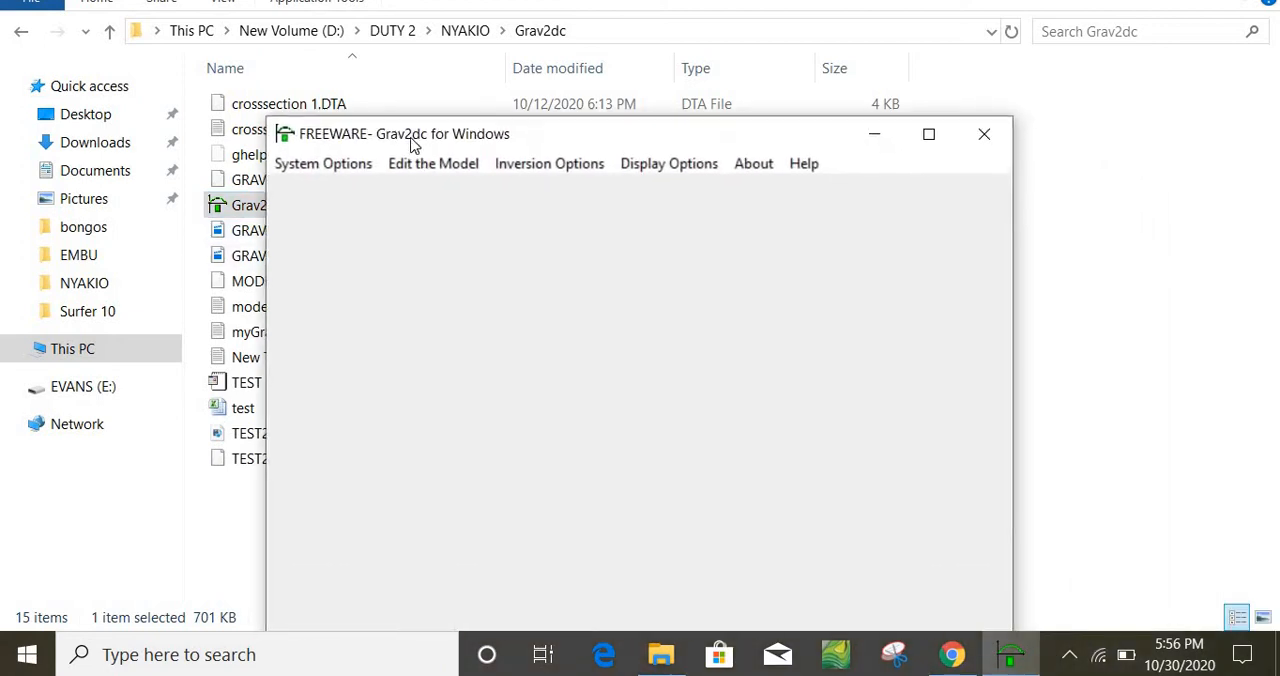
Create a new model that reads in field data, with metres as the unit and the other default parameters
click(343, 166)
click(360, 196)
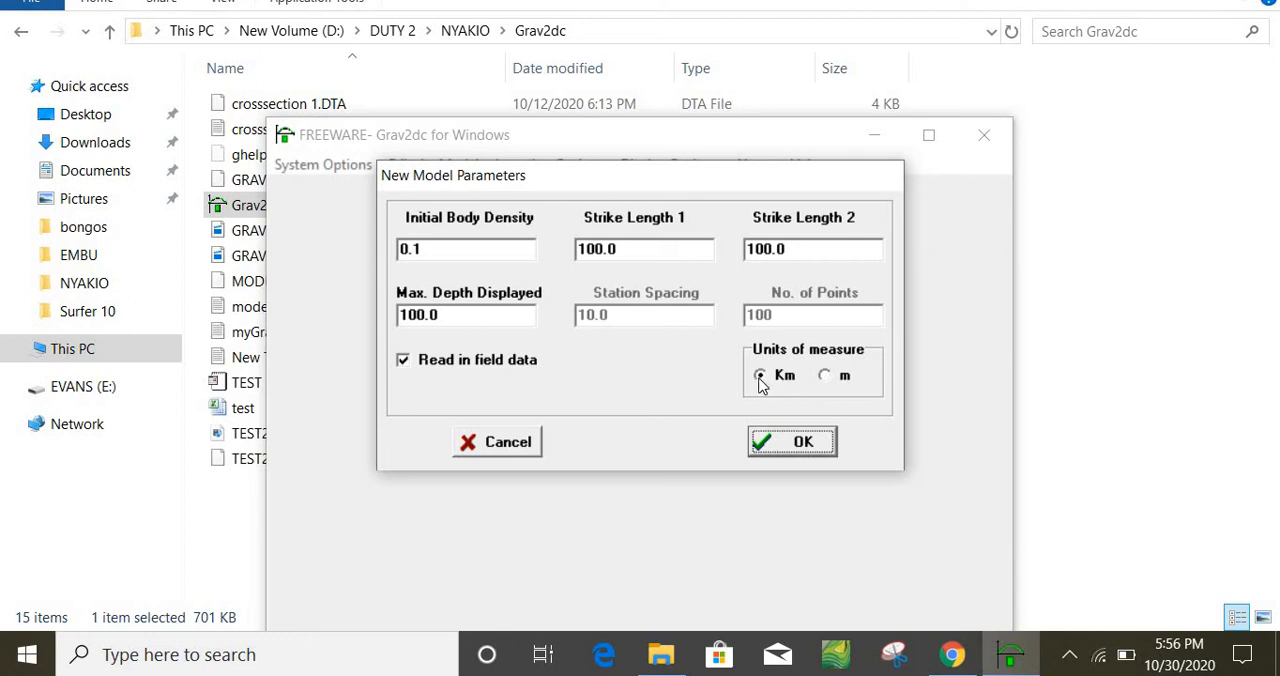
click(825, 376)
click(796, 443)
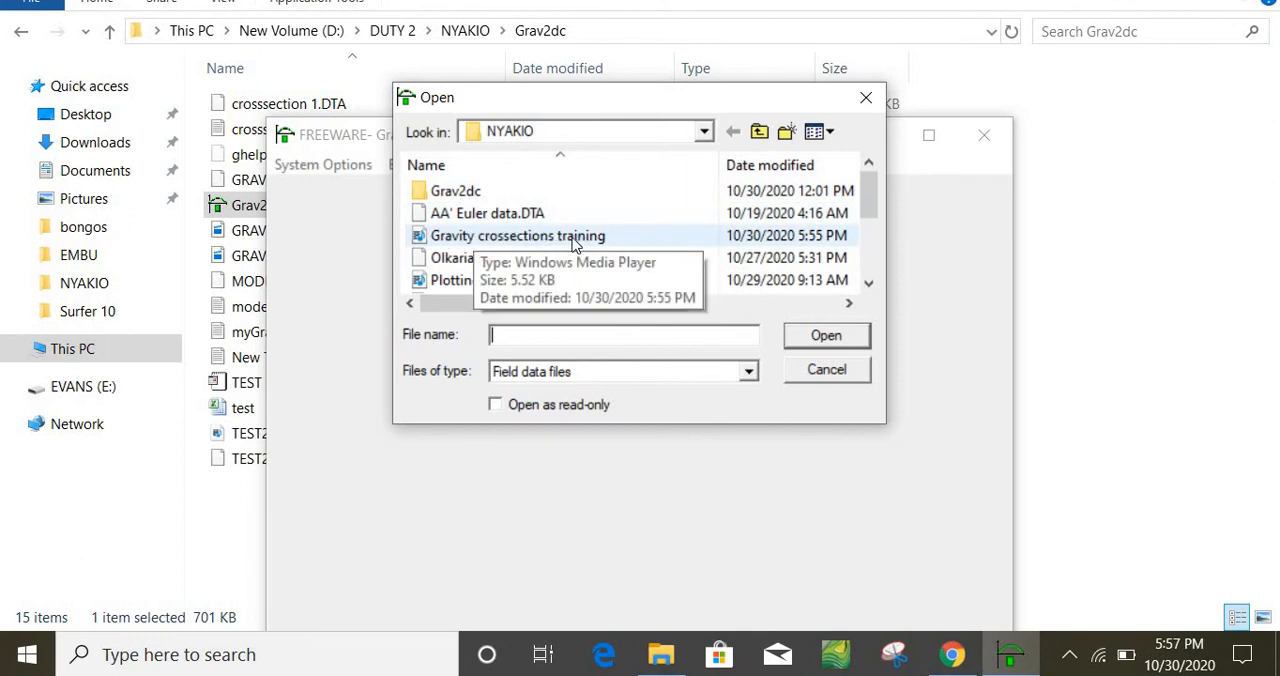
Load the Gravity crossections training field data with X position in column 1, gravity data in column 2 and 3 comment lines
click(620, 238)
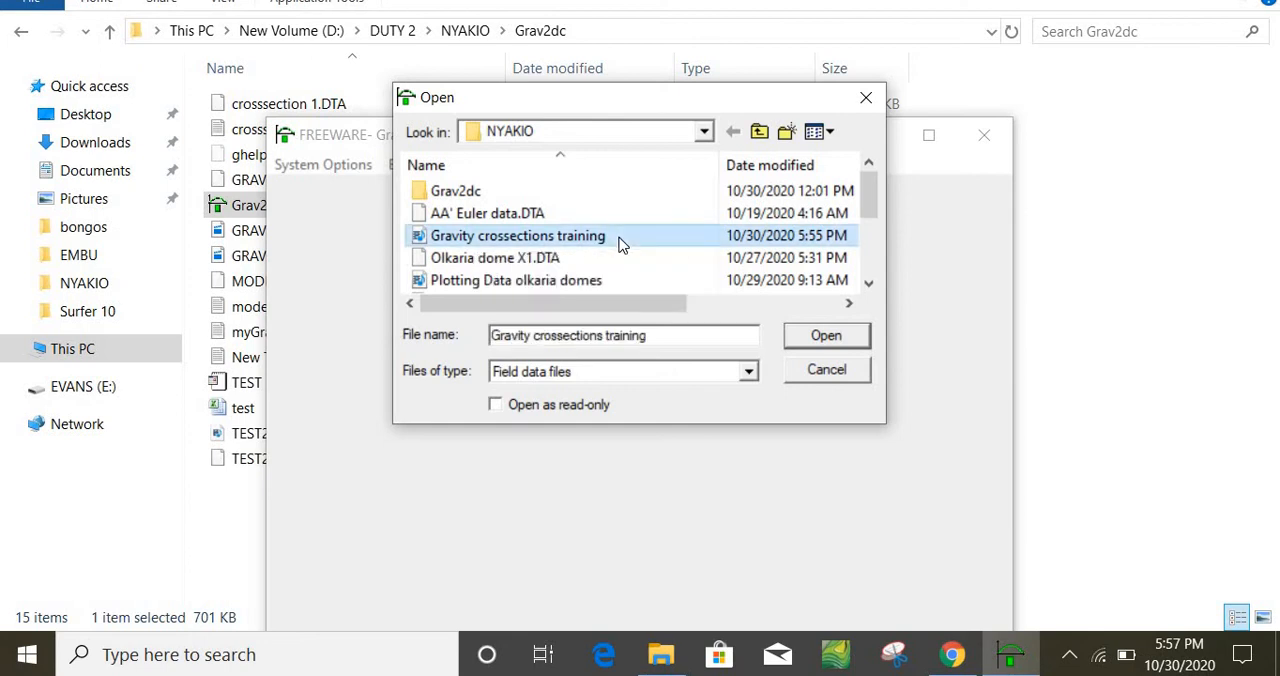
click(825, 340)
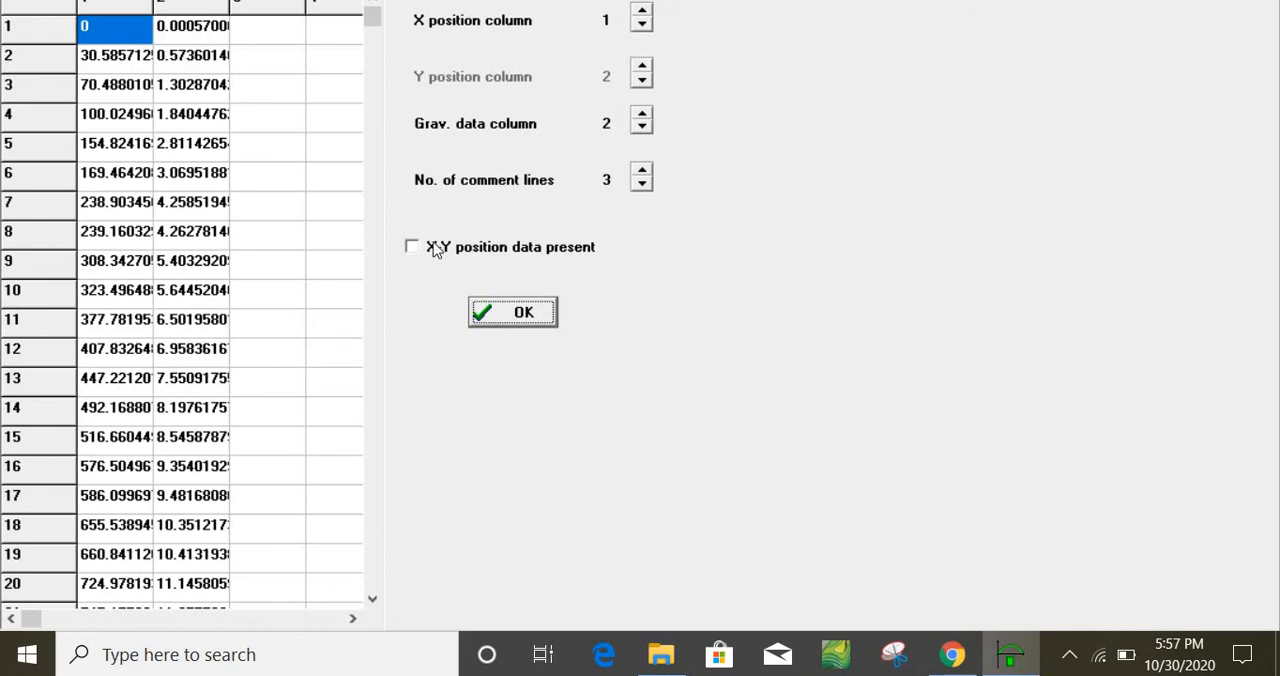
click(517, 316)
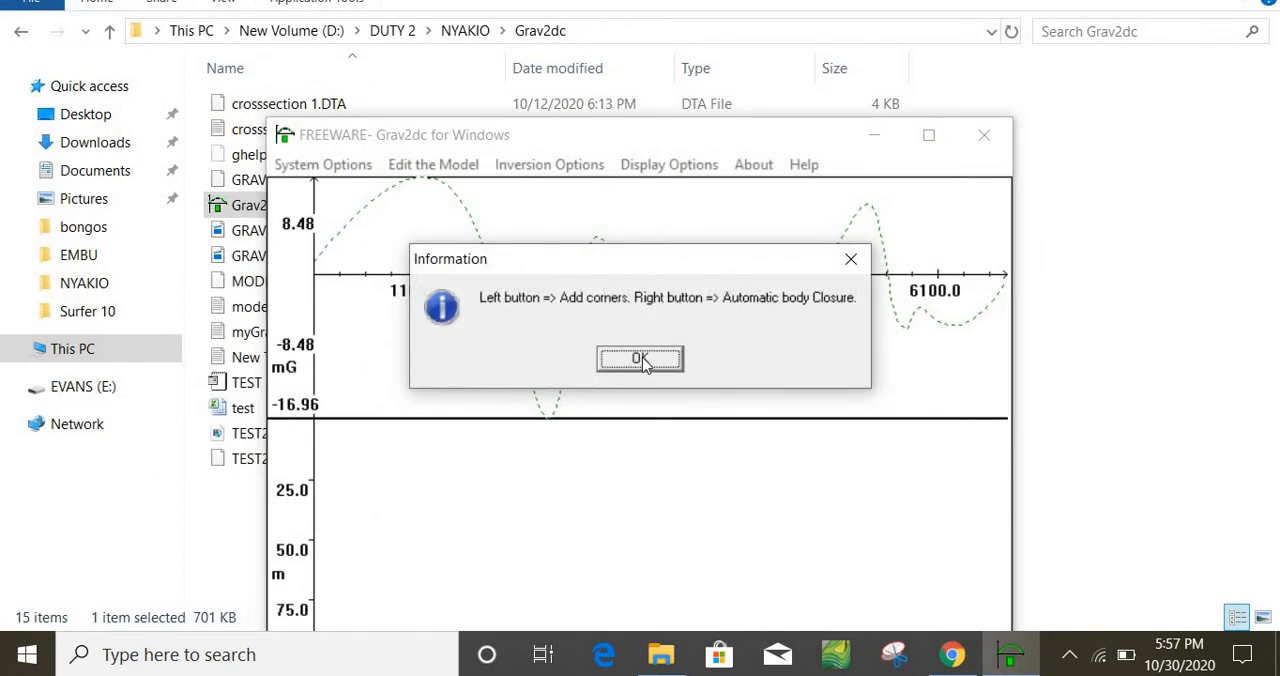
Draw a closed four-cornered body about 2211 m wide in the depth section, with its top about 20 m deep, beneath the deepest gravity low
key(Return)
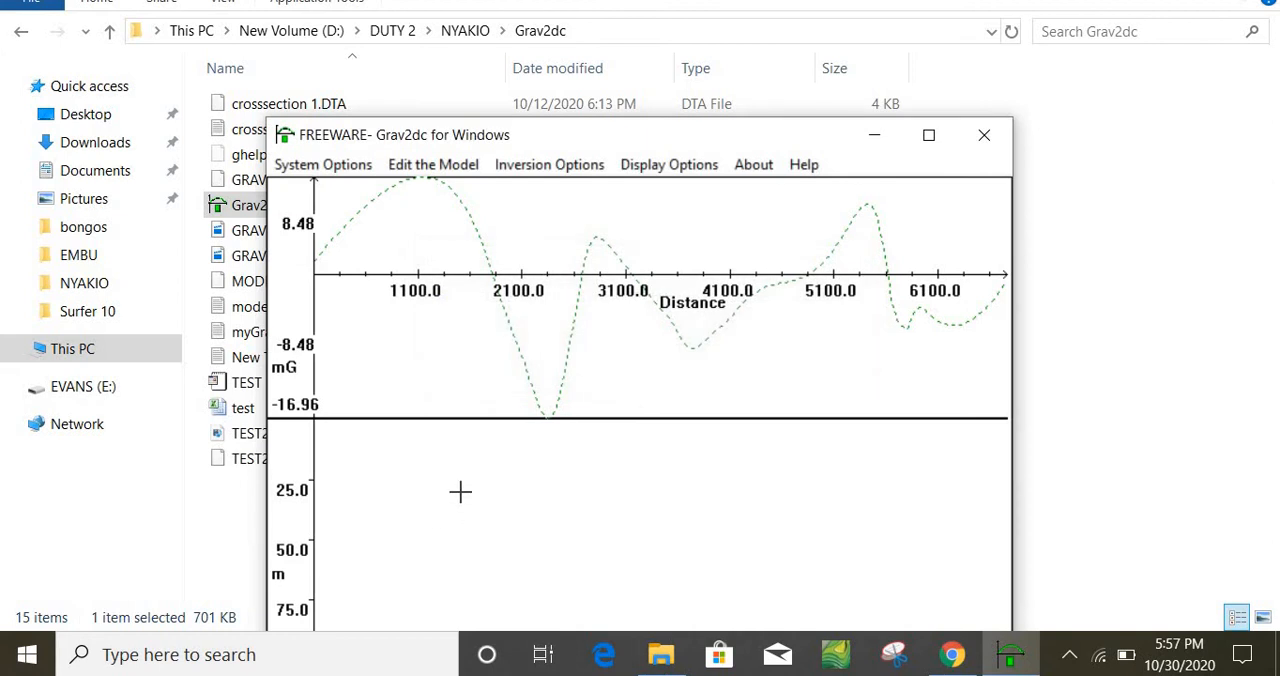
click(461, 491)
click(627, 467)
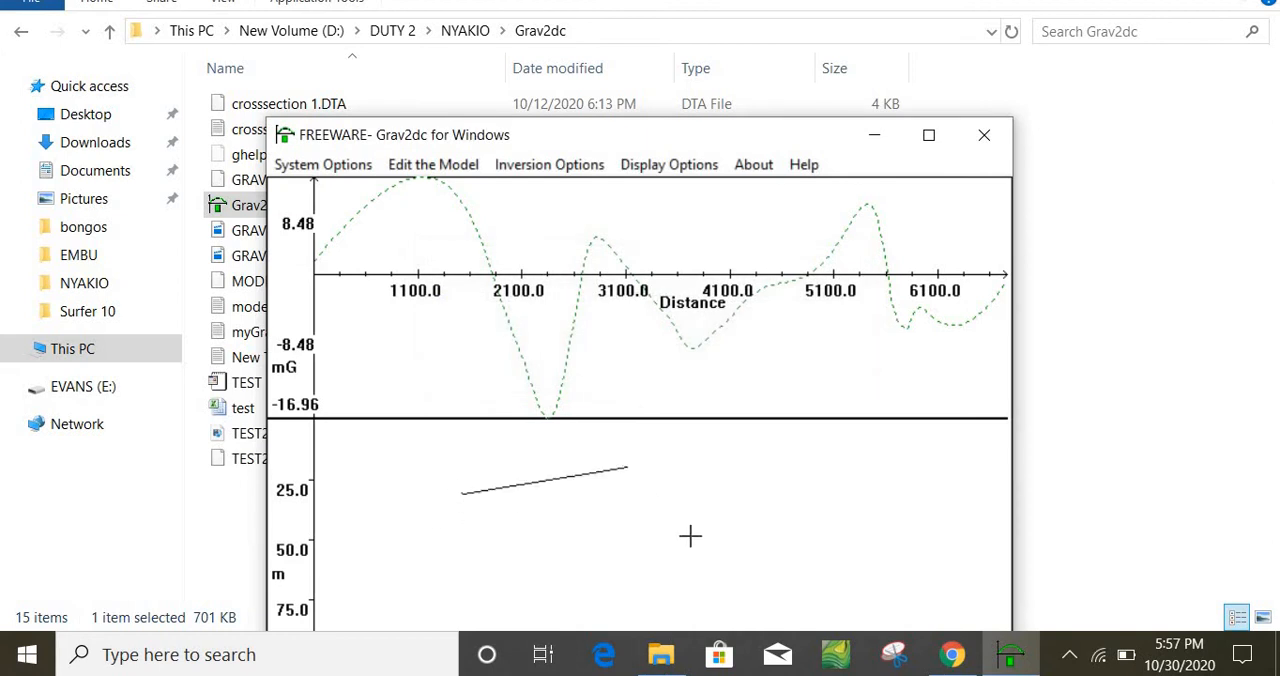
click(690, 537)
click(562, 557)
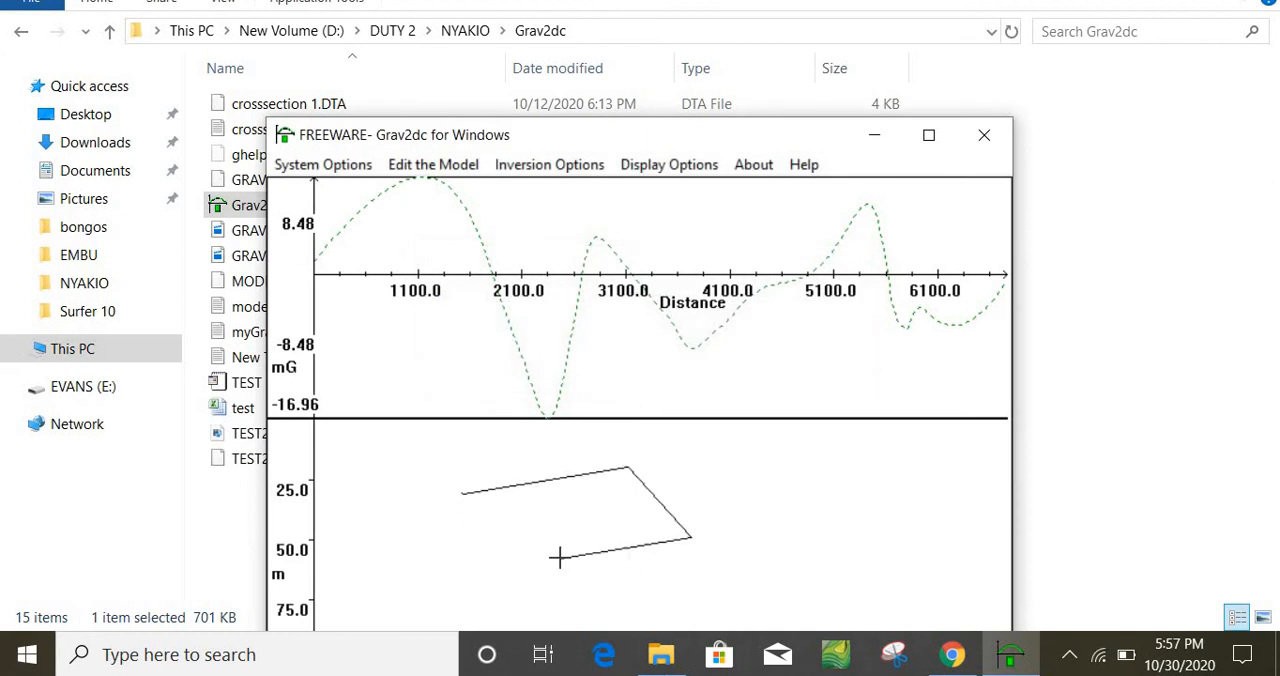
click(461, 491)
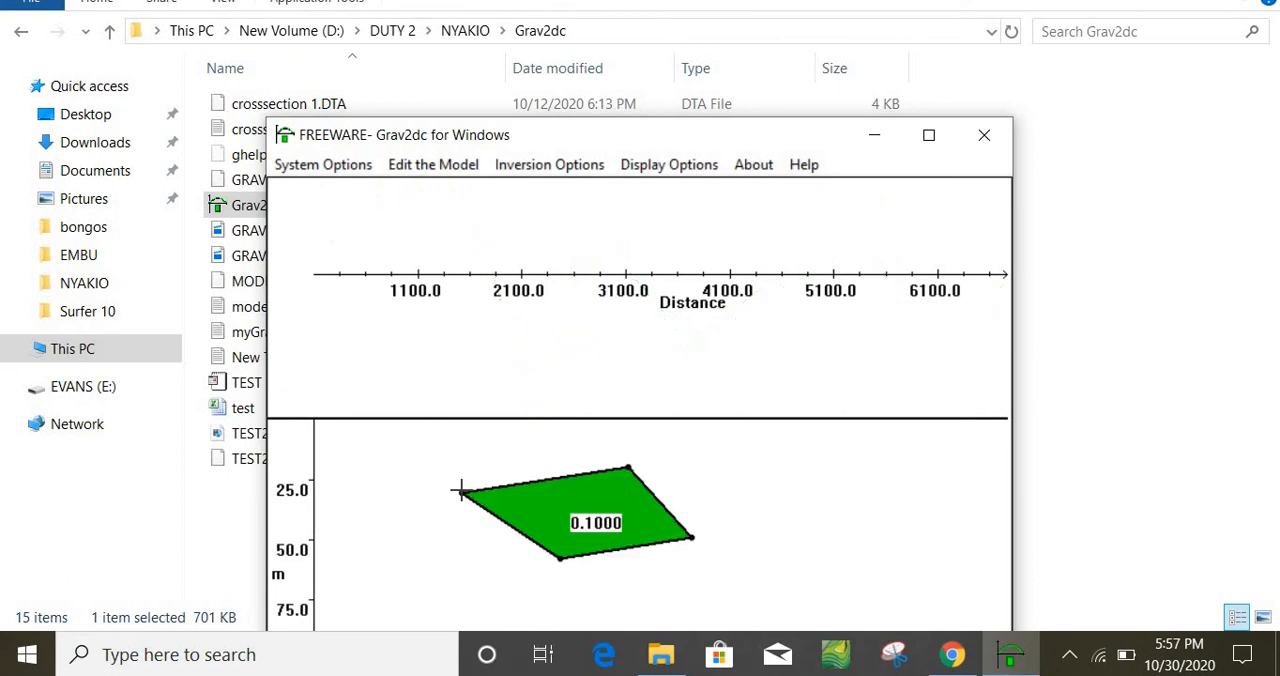
Set the density contrast of the four-cornered body to 2.5 and apply it to the model
click(596, 522)
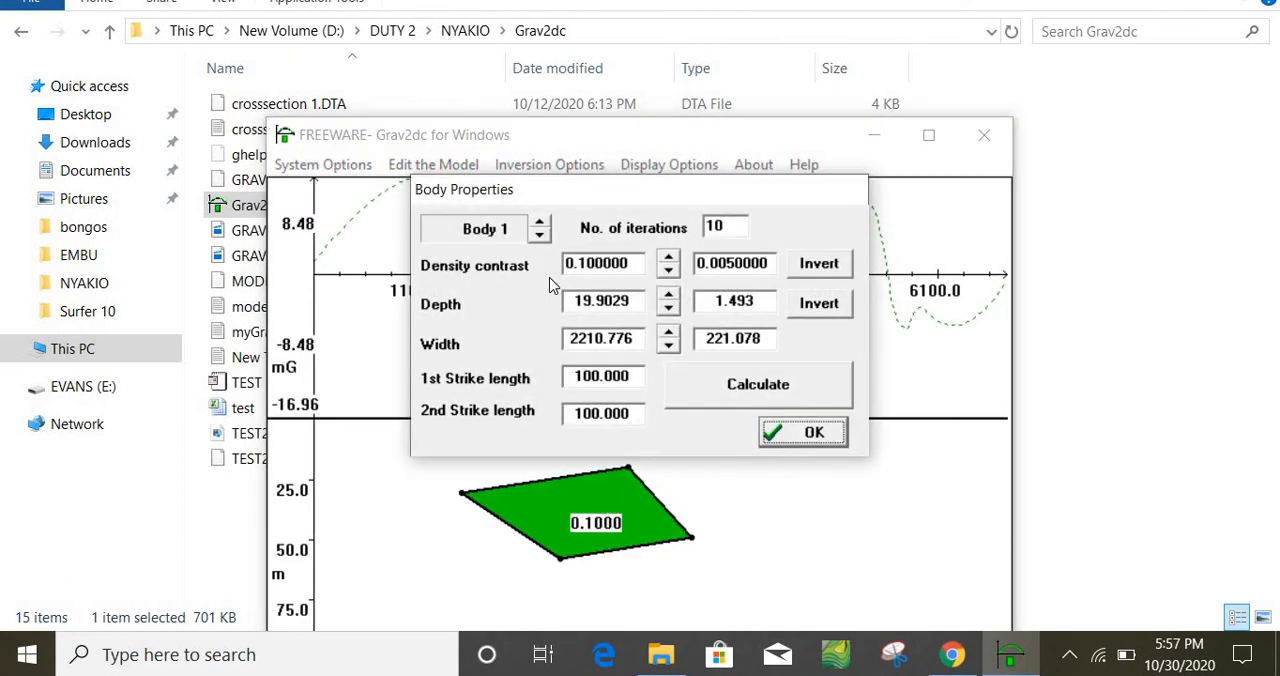
click(668, 256)
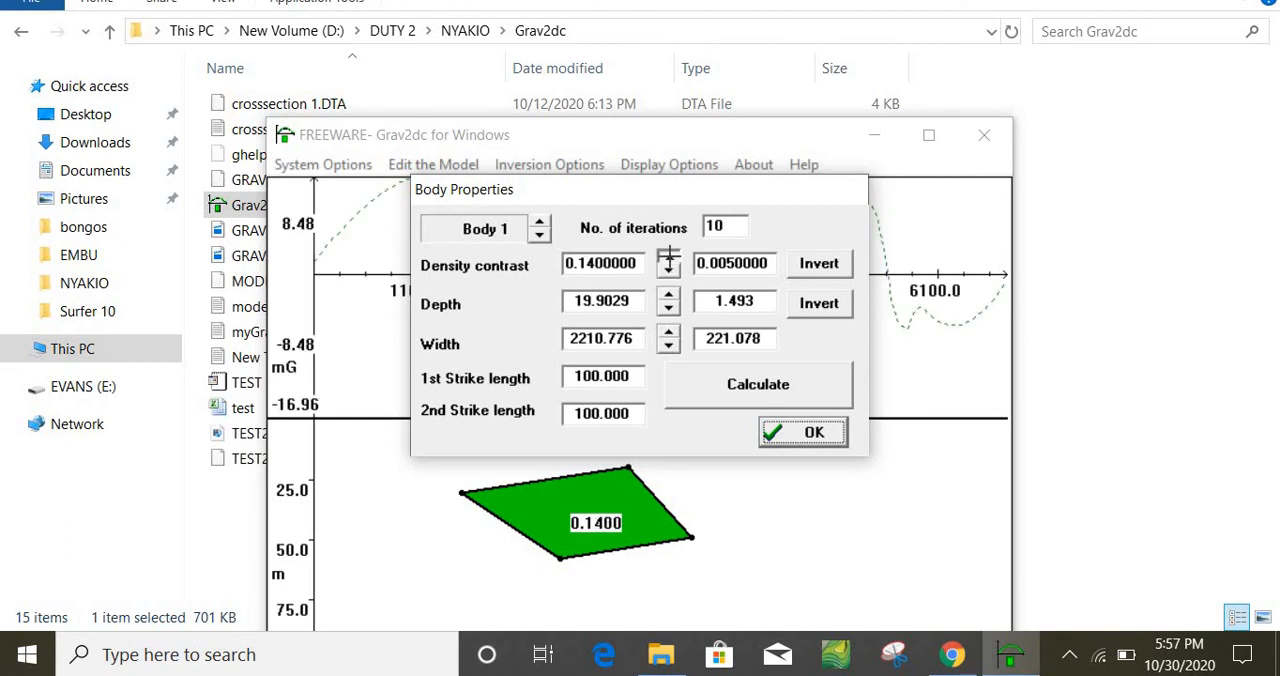
click(668, 256)
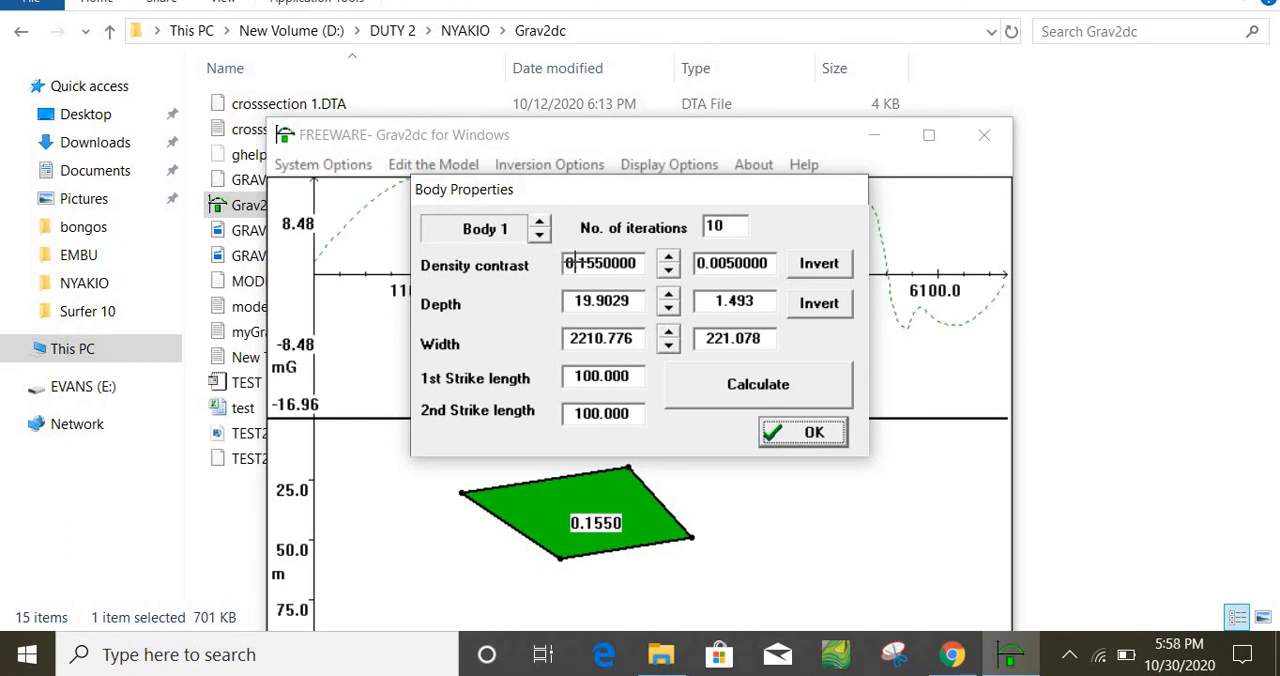
double_click(575, 262)
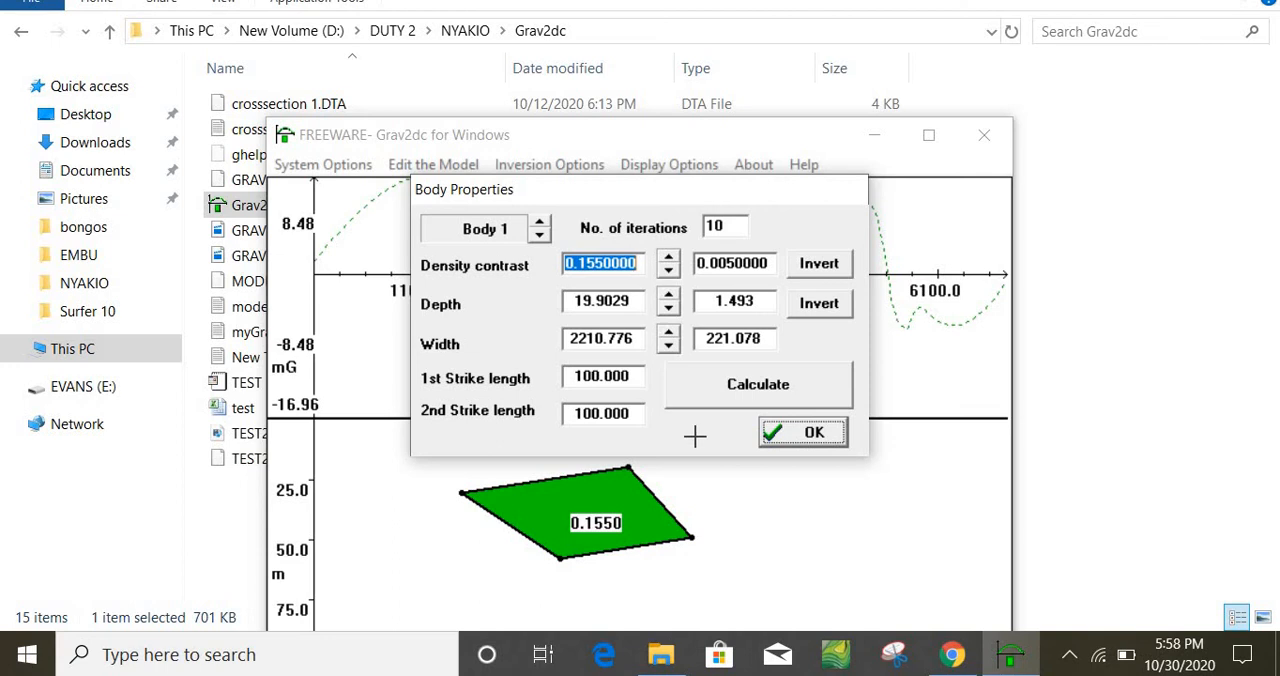
text(2.5)
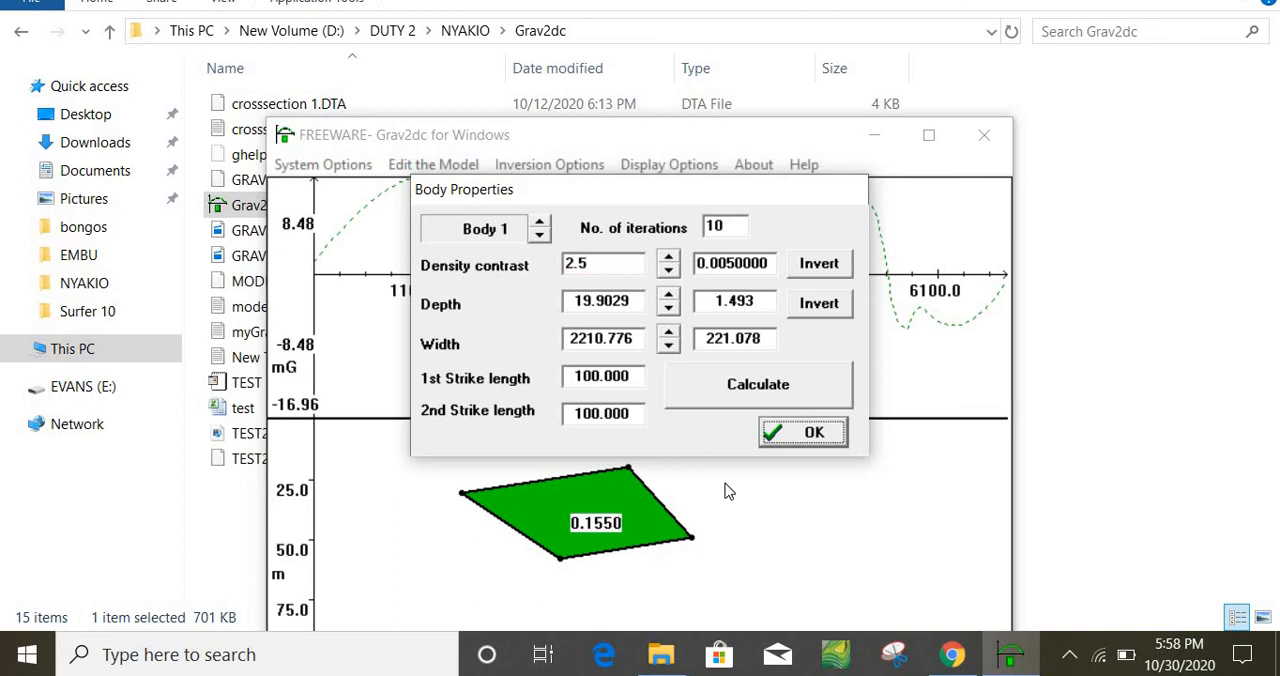
click(806, 432)
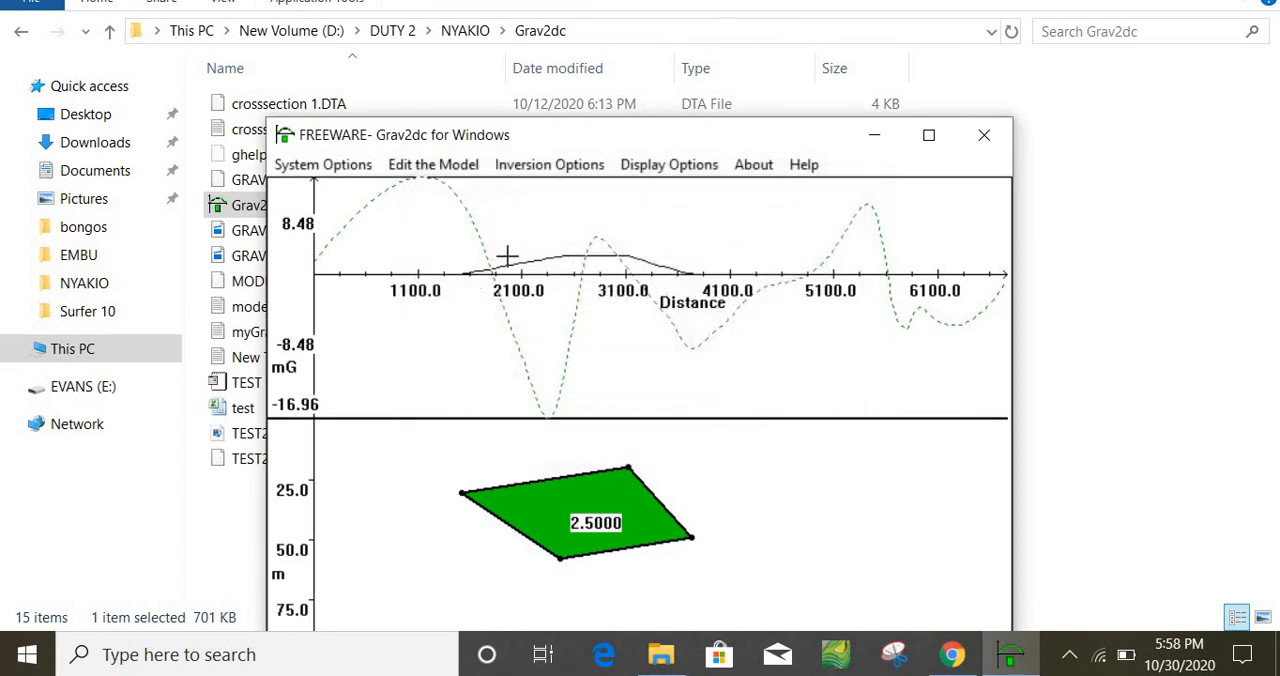